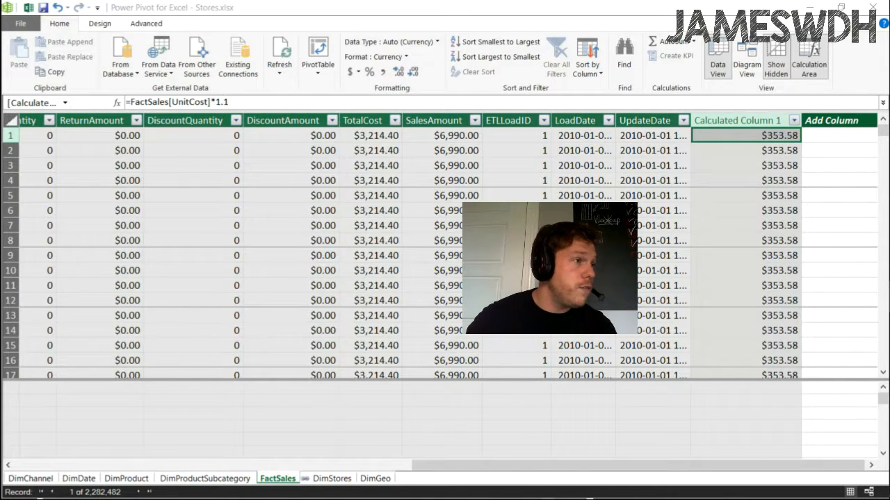
pyautogui.click(147, 244)
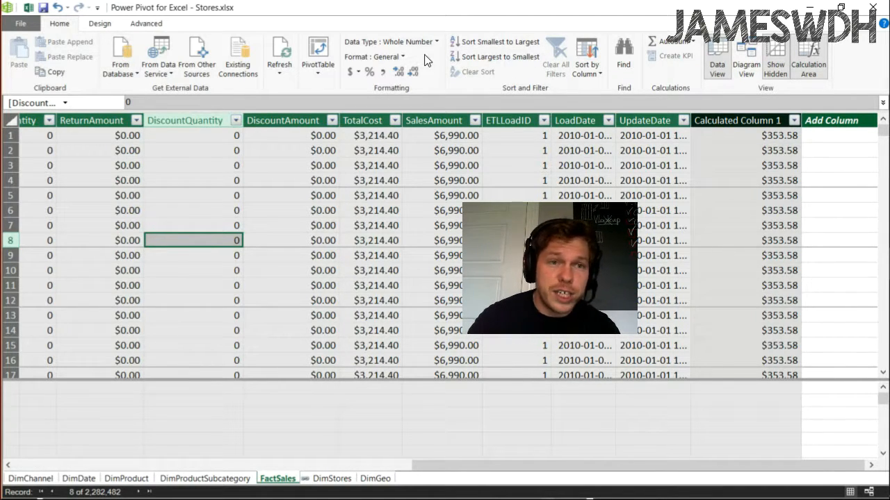
pyautogui.click(111, 23)
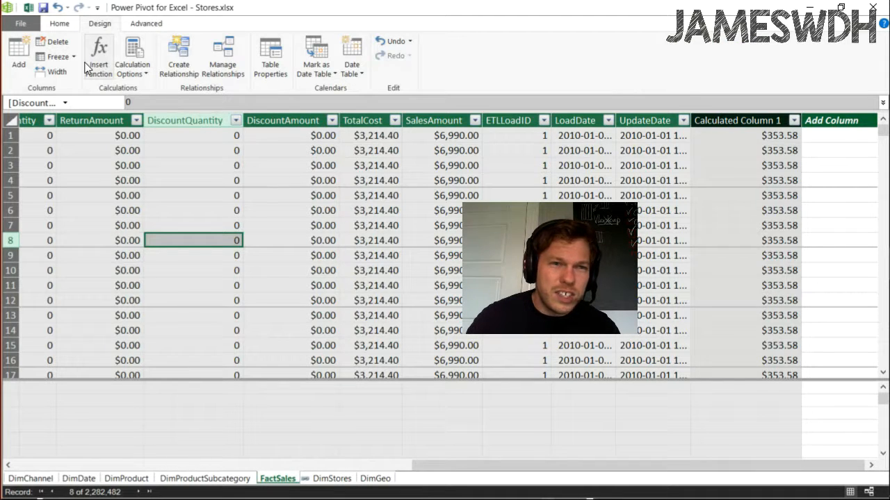
pyautogui.click(148, 26)
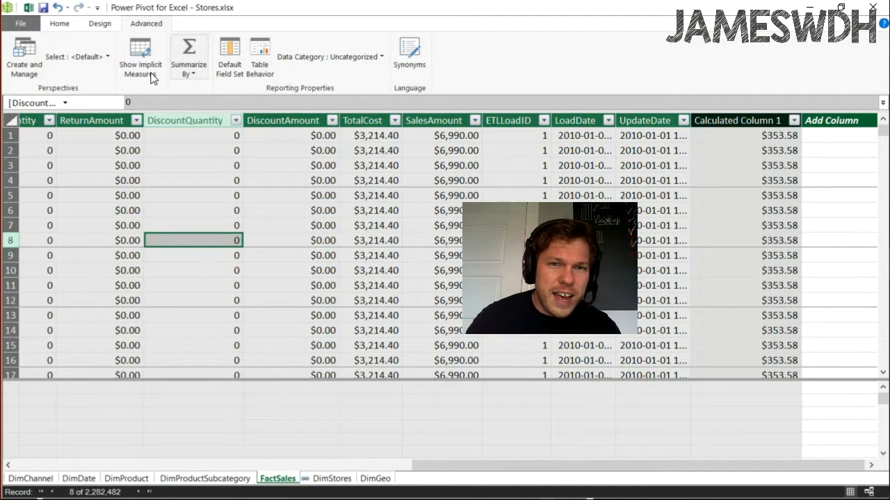
pyautogui.moveTo(888, 156)
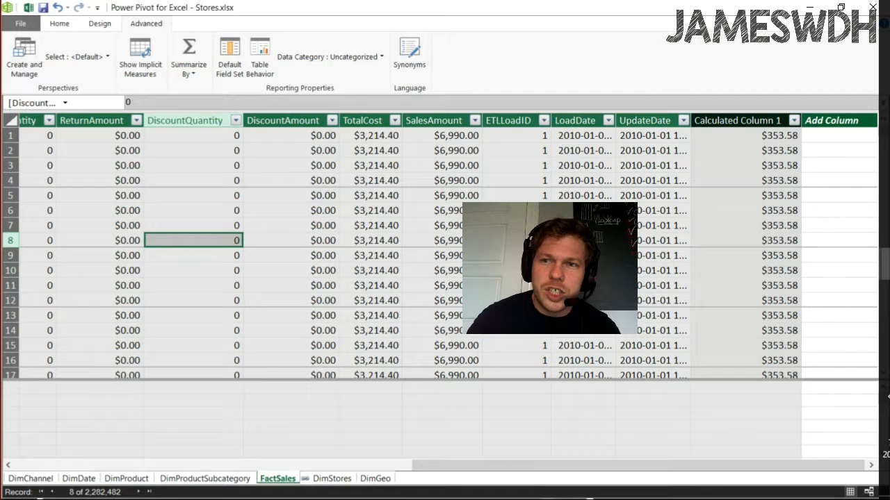
pyautogui.click(18, 25)
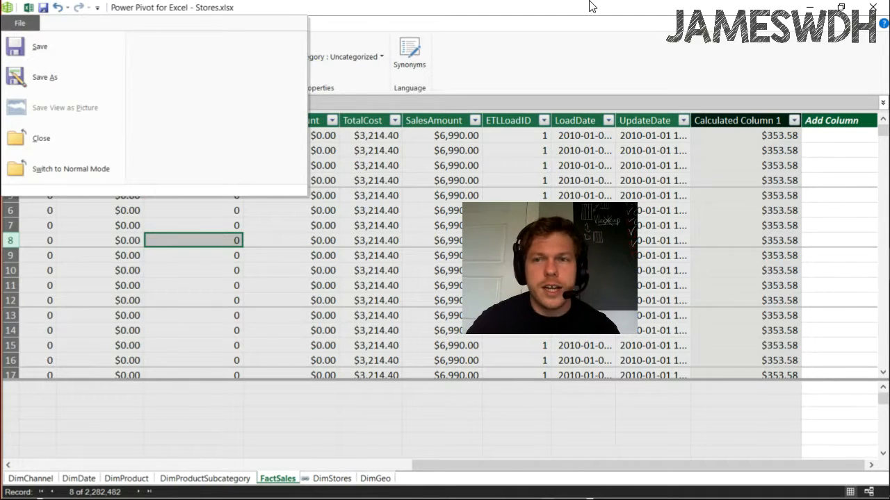
pyautogui.click(630, 12)
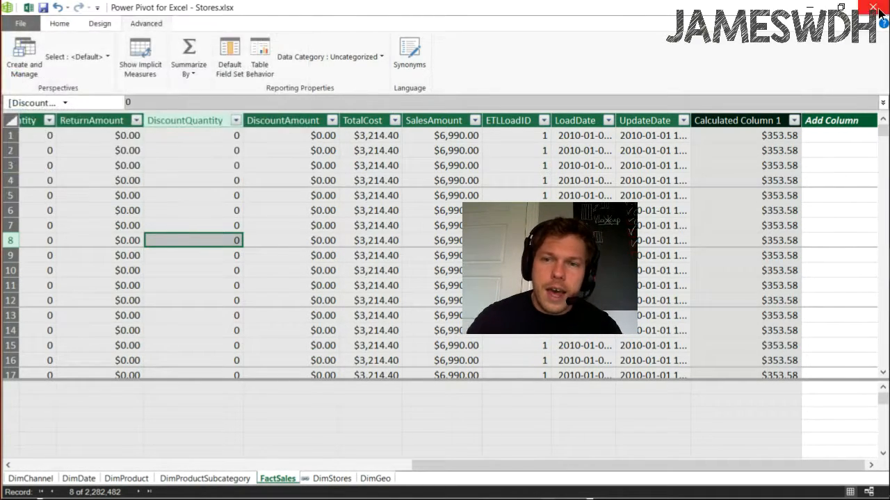
# Step: Close the Power Pivot data model window and show the Power Pivot commands in the Stores workbook
pyautogui.click(873, 7)
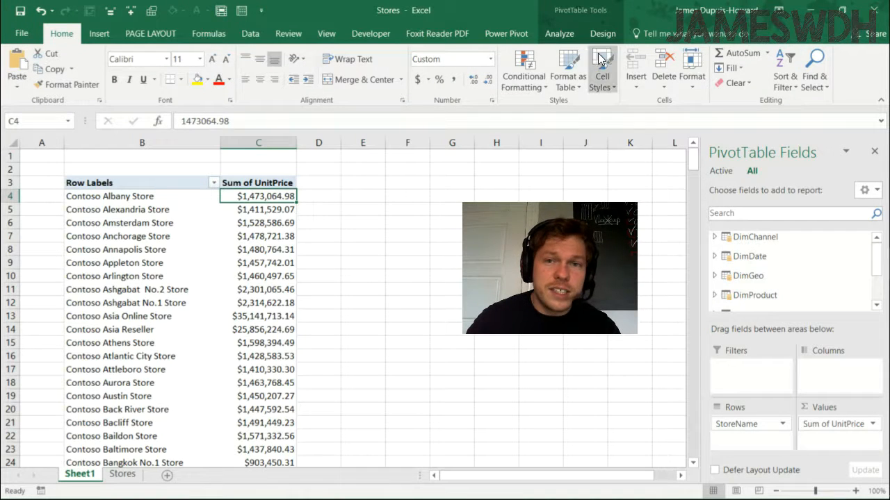
pyautogui.click(506, 33)
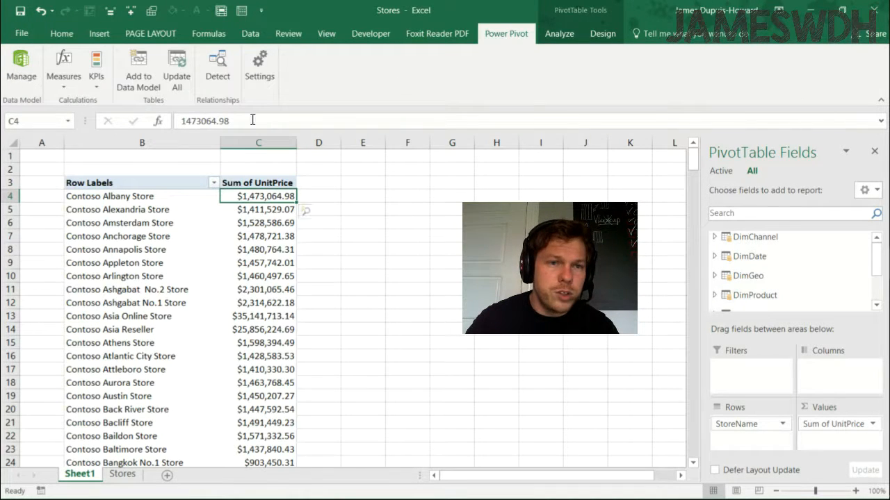
pyautogui.click(59, 77)
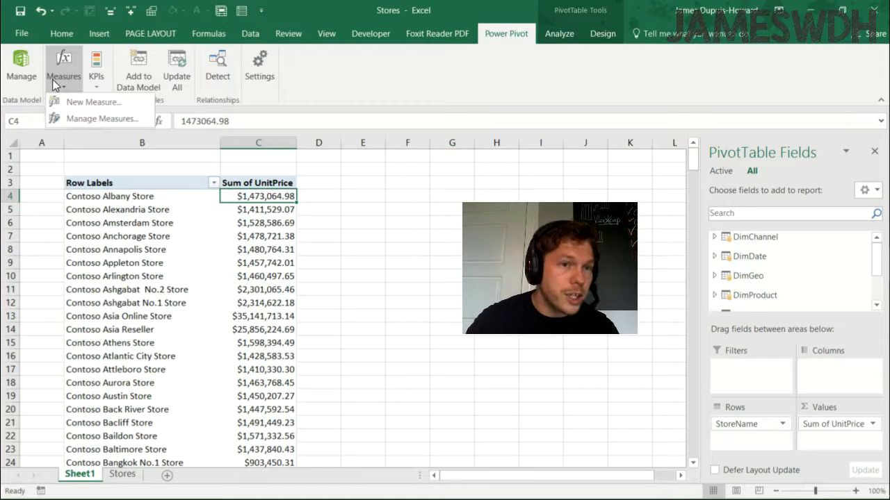
pyautogui.click(59, 78)
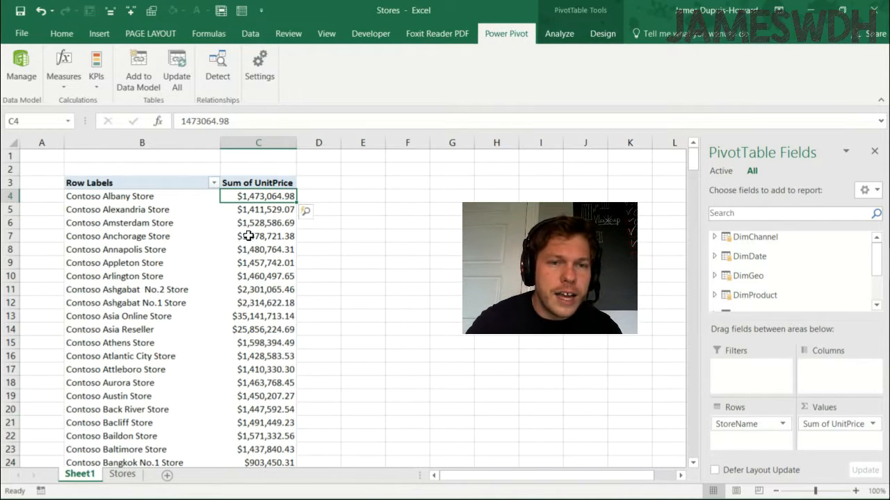
# Step: Examine the fields of the DimStores and FactSales tables in the PivotTable field list, including Calculated Column 1
pyautogui.moveTo(877, 254); pyautogui.dragTo(876, 284)
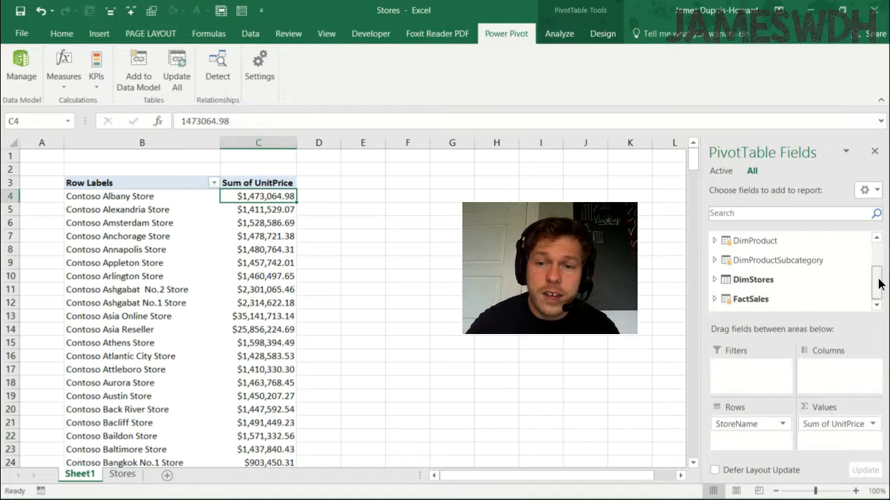
pyautogui.click(714, 280)
pyautogui.scroll(-2, 877, 271)
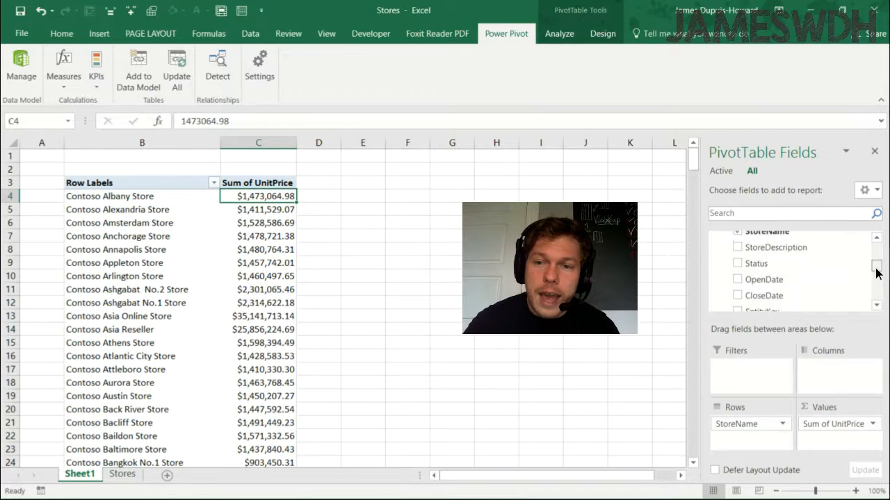
pyautogui.scroll(4, 876, 271)
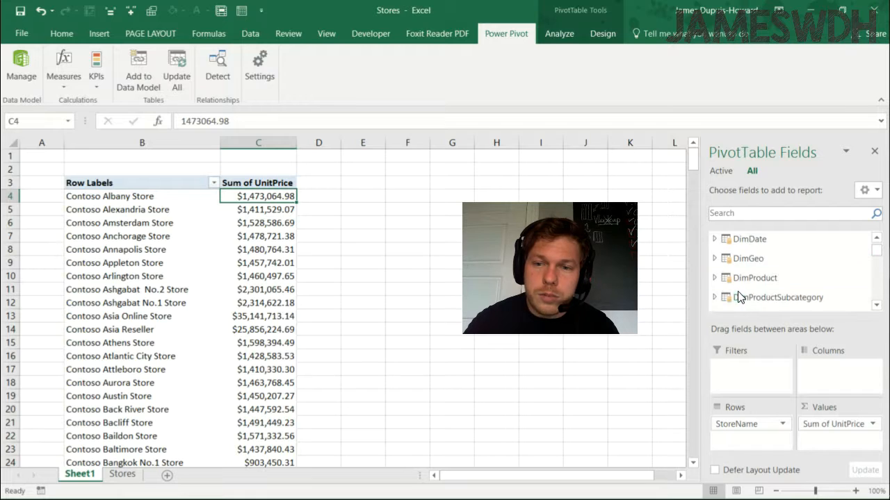
pyautogui.scroll(-1, 718, 285)
pyautogui.click(714, 282)
pyautogui.click(730, 302)
pyautogui.scroll(-3, 734, 298)
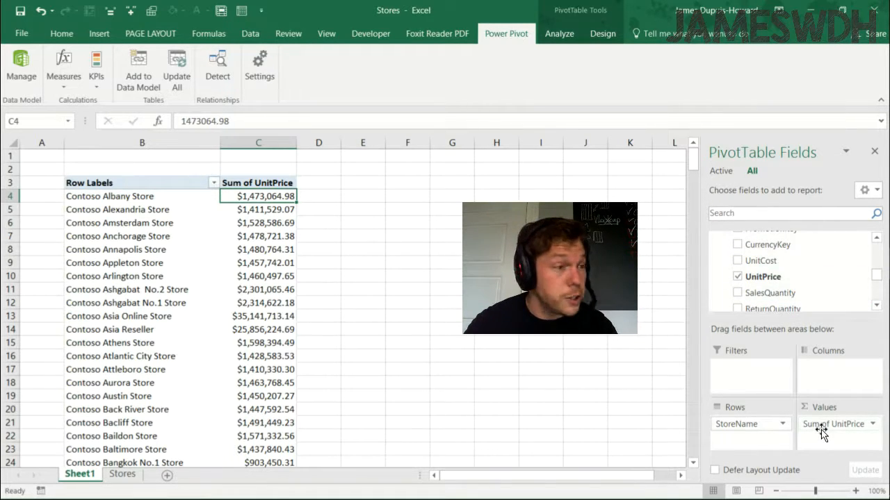
pyautogui.scroll(-4, 844, 271)
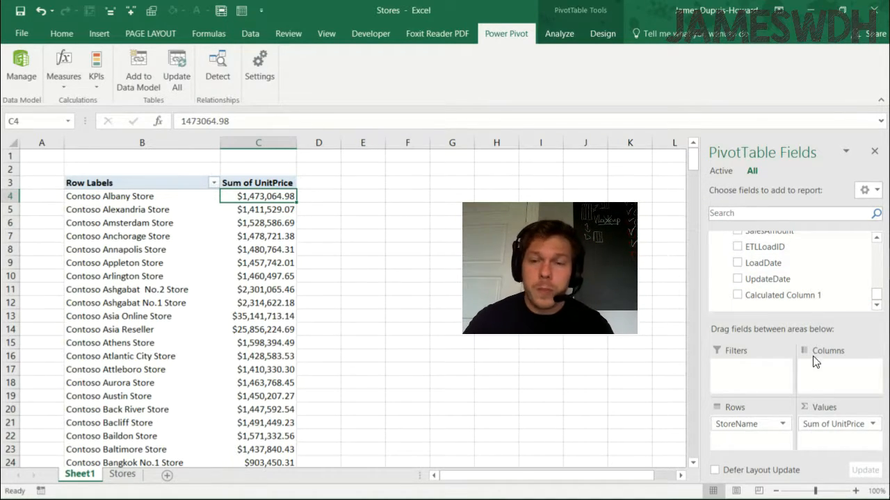
pyautogui.scroll(4, 806, 280)
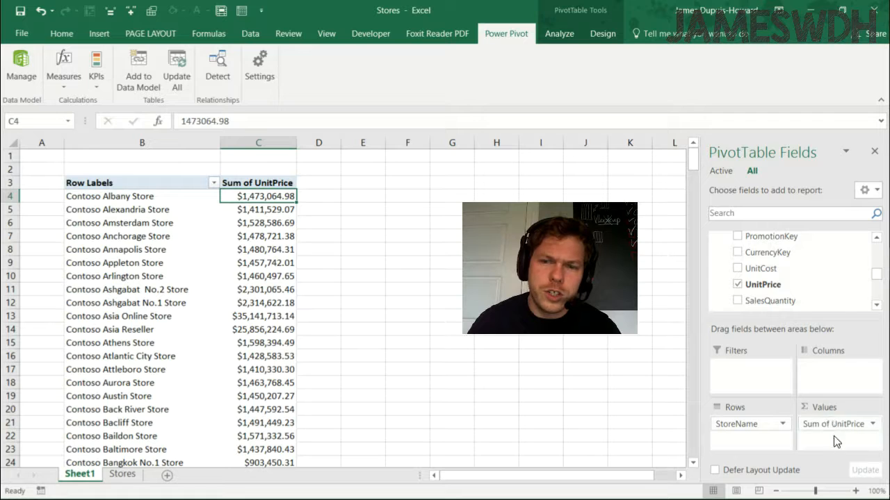
# Step: Remove Sum of UnitPrice from the PivotTable's values, keeping StoreName as the row field
pyautogui.moveTo(833, 424); pyautogui.dragTo(263, 156)
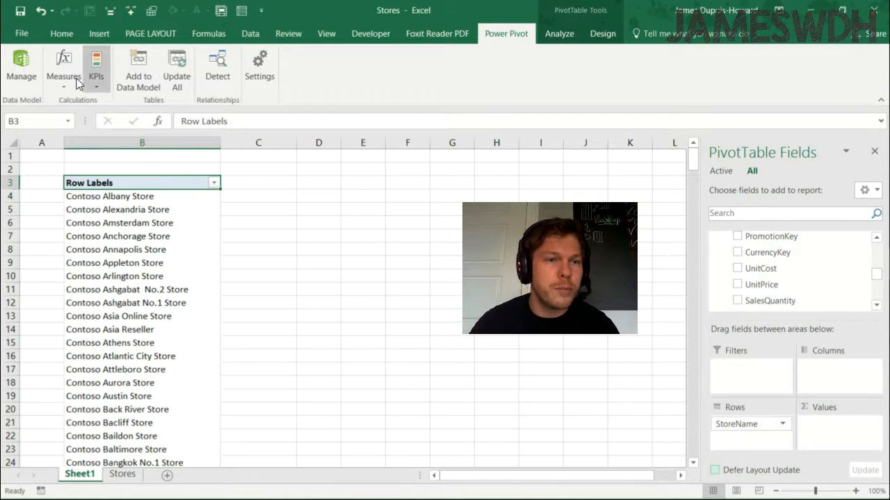
# Step: Start a new measure in the FactSales table and name it UnitPrice
pyautogui.click(62, 61)
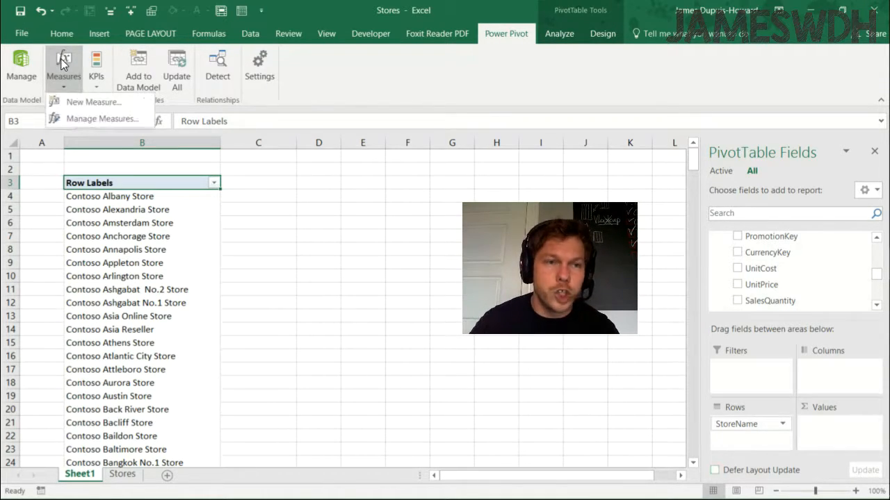
pyautogui.click(71, 103)
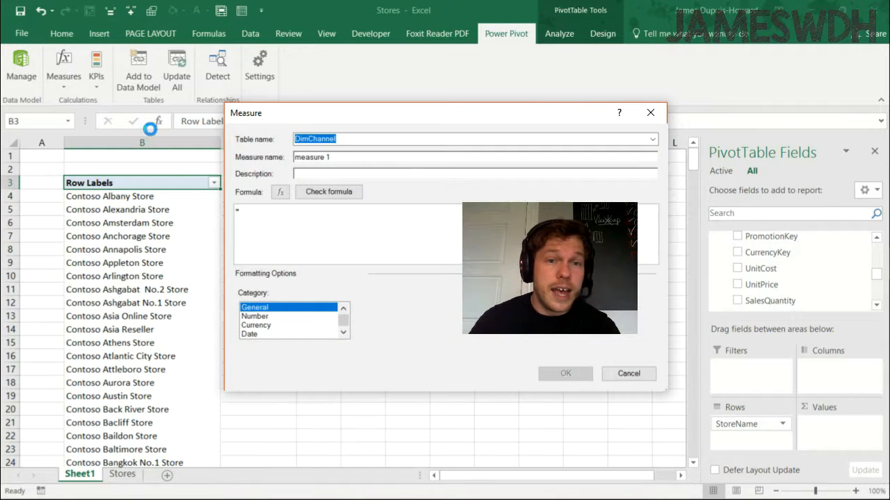
pyautogui.moveTo(311, 123); pyautogui.dragTo(269, 136)
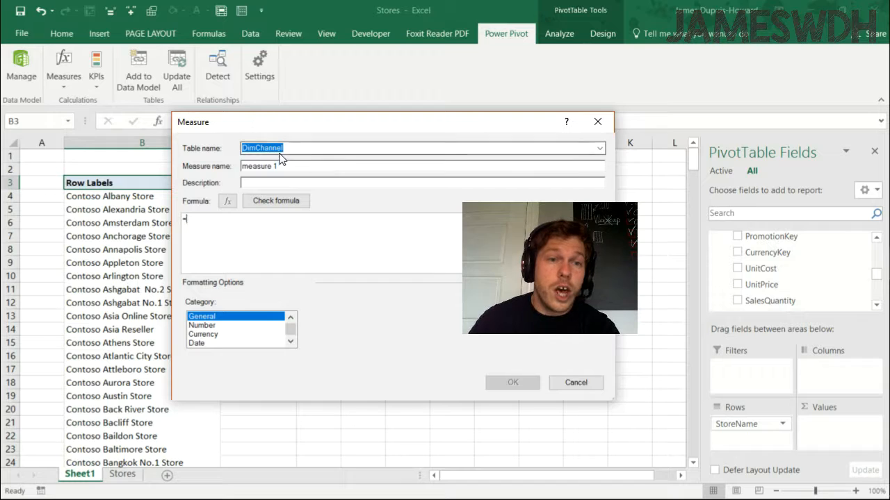
pyautogui.click(599, 148)
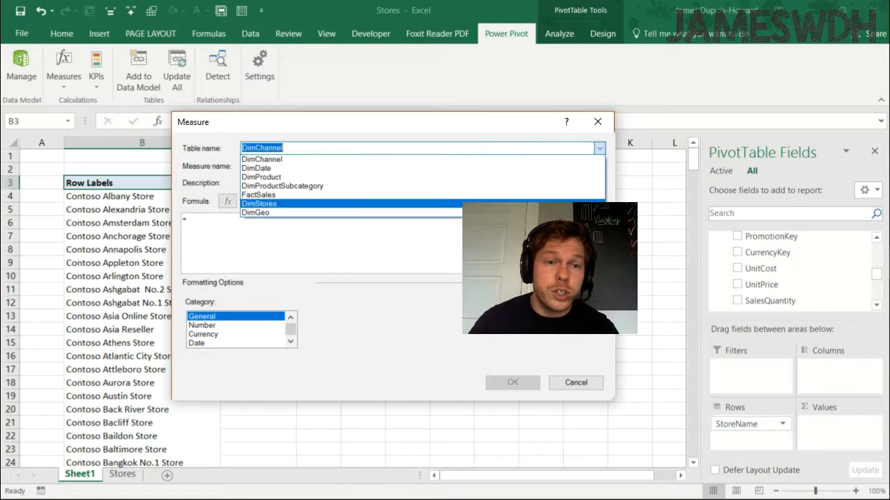
pyautogui.click(561, 196)
pyautogui.click(364, 164)
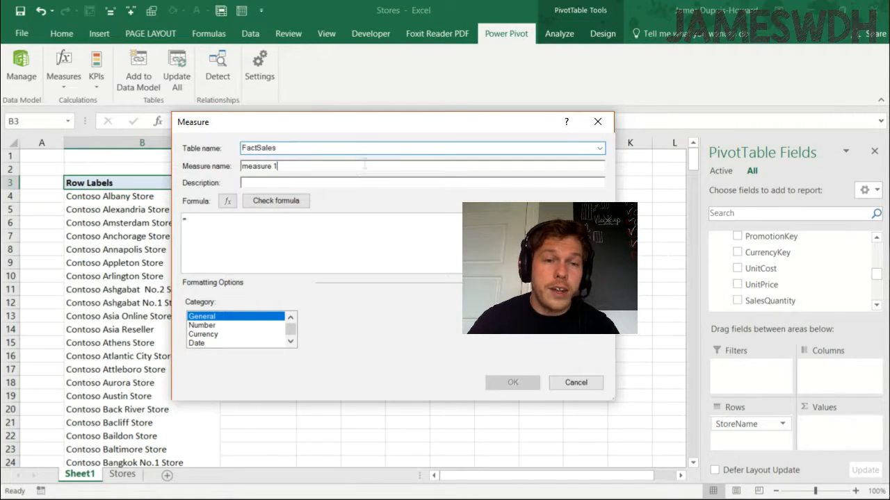
pyautogui.hotkey('ctrl', 'a')
pyautogui.write('E')
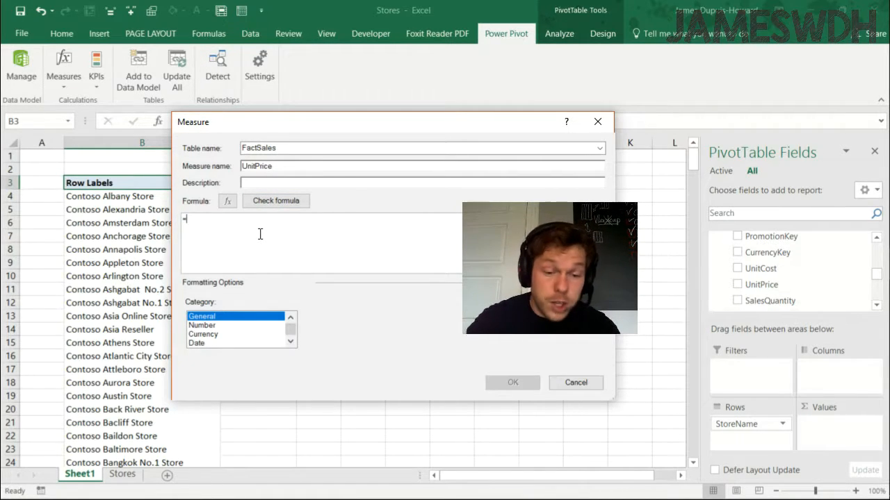
# Step: Enter the formula =SUM(FactSales[UnitPrice]) for the UnitPrice measure
pyautogui.write('sum')
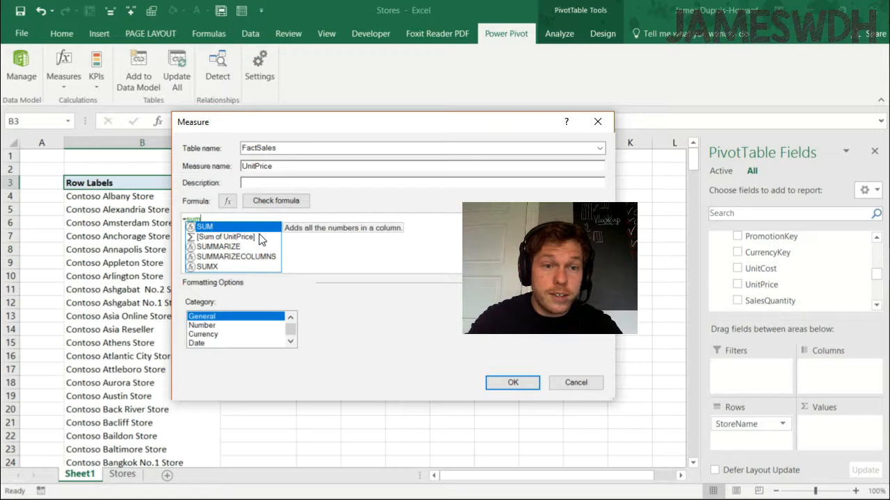
pyautogui.click(259, 236)
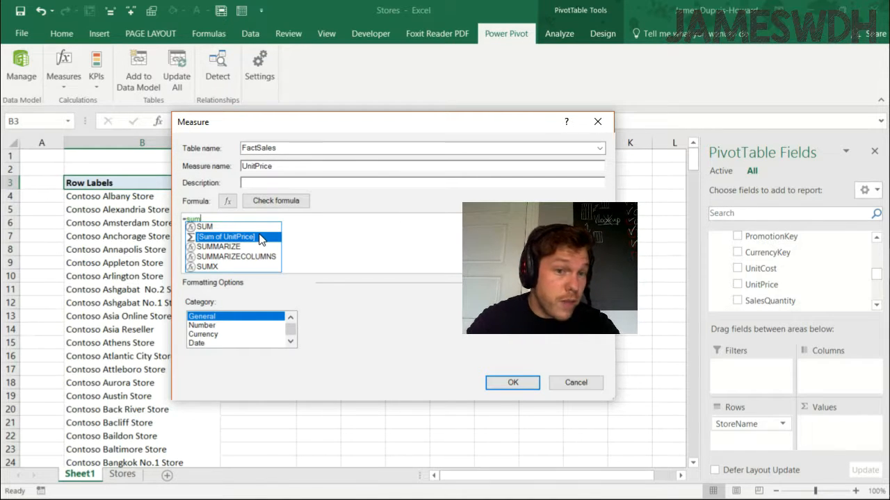
pyautogui.press('Up')
pyautogui.press('Tab')
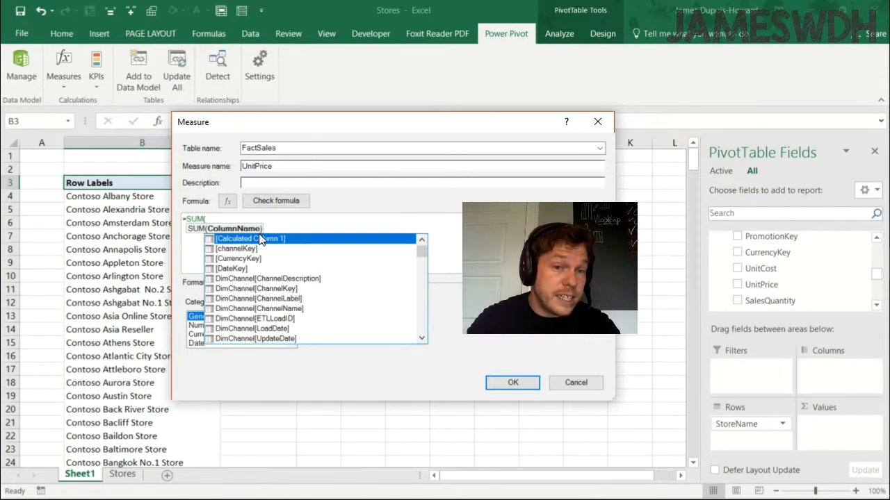
pyautogui.press('Down')
pyautogui.press('Down')
pyautogui.press('Down')
pyautogui.press('Down')
pyautogui.press('Down')
pyautogui.press('Down')
pyautogui.press('Down')
pyautogui.press('Down')
pyautogui.press('Down')
pyautogui.press('Down')
pyautogui.press('Down')
pyautogui.press('Down')
pyautogui.press('Down')
pyautogui.press('Down')
pyautogui.press('Down')
pyautogui.press('Down')
pyautogui.press('Down')
pyautogui.press('Down')
pyautogui.press('Down')
pyautogui.press('Down')
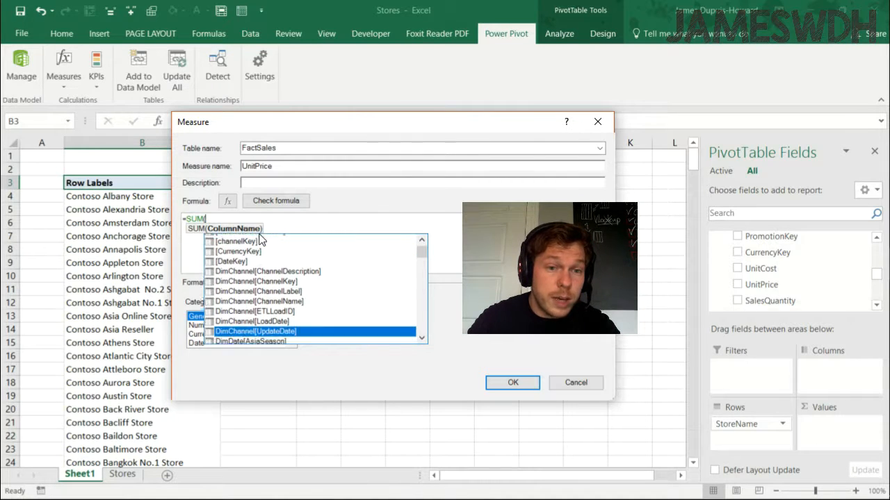
pyautogui.press('Down')
pyautogui.press('Down')
pyautogui.press('Down')
pyautogui.press('Down')
pyautogui.press('Down')
pyautogui.press('Down')
pyautogui.press('Down')
pyautogui.press('Down')
pyautogui.press('Down')
pyautogui.press('Down')
pyautogui.press('Down')
pyautogui.press('Down')
pyautogui.press('Down')
pyautogui.press('Down')
pyautogui.press('Down')
pyautogui.press('Down')
pyautogui.press('Down')
pyautogui.press('Down')
pyautogui.press('Down')
pyautogui.press('Down')
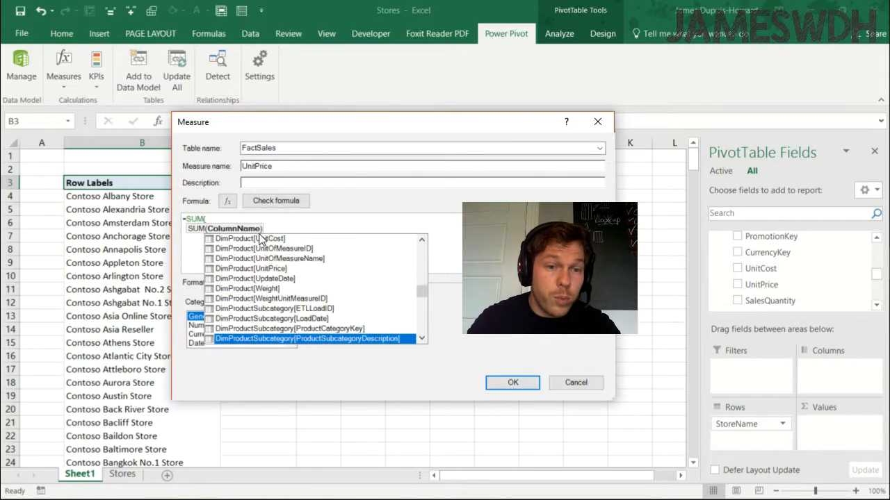
pyautogui.press('Down')
pyautogui.press('Down')
pyautogui.press('Down')
pyautogui.press('Down')
pyautogui.press('Down')
pyautogui.press('Down')
pyautogui.press('Down')
pyautogui.press('Down')
pyautogui.press('Down')
pyautogui.press('Down')
pyautogui.press('Down')
pyautogui.press('Down')
pyautogui.press('Down')
pyautogui.press('Down')
pyautogui.press('Down')
pyautogui.press('Down')
pyautogui.press('Down')
pyautogui.press('Down')
pyautogui.press('Down')
pyautogui.press('Down')
pyautogui.press('Up')
pyautogui.press('Up')
pyautogui.press('Up')
pyautogui.press('Up')
pyautogui.press('Up')
pyautogui.press('Up')
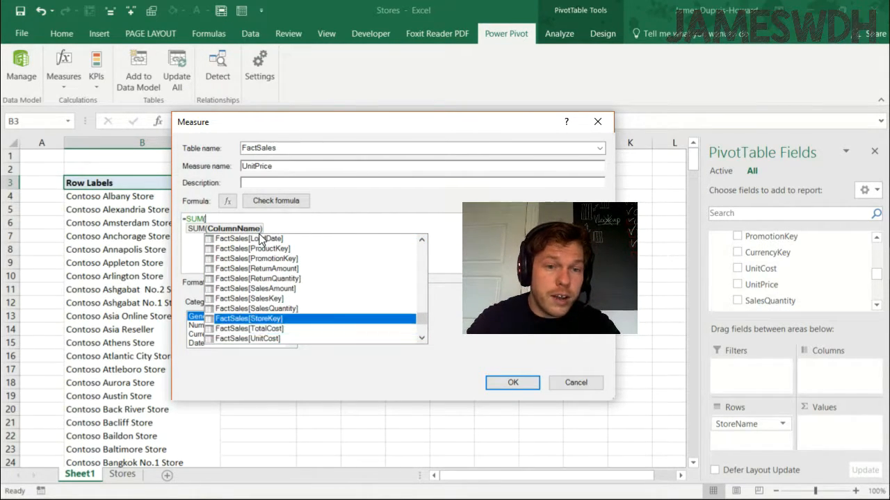
pyautogui.press('Up')
pyautogui.press('Up')
pyautogui.press('Up')
pyautogui.press('Up')
pyautogui.press('Up')
pyautogui.press('Up')
pyautogui.press('Up')
pyautogui.press('Up')
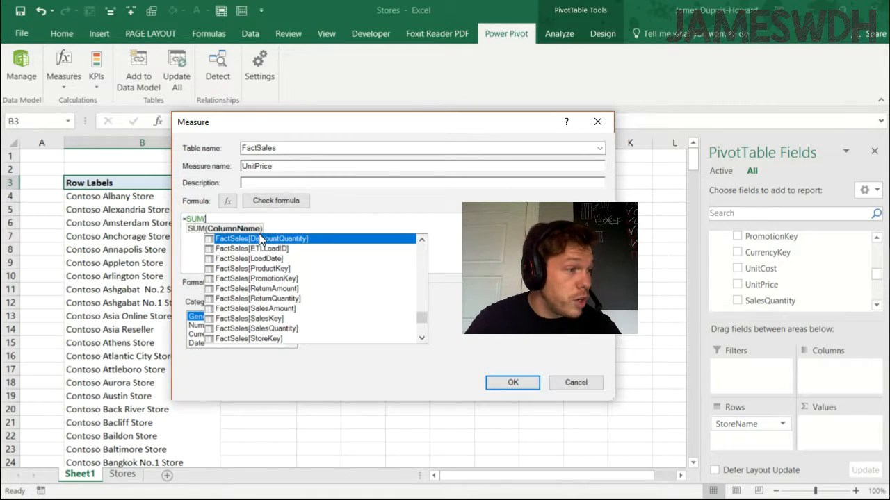
pyautogui.press('Up')
pyautogui.press('Up')
pyautogui.press('Up')
pyautogui.press('Up')
pyautogui.press('Up')
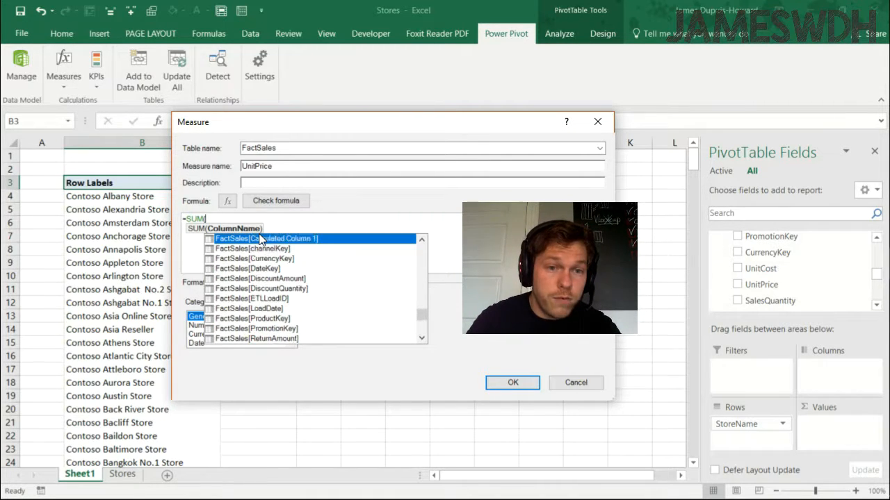
pyautogui.press('Down')
pyautogui.press('Down')
pyautogui.press('Down')
pyautogui.press('Down')
pyautogui.press('Down')
pyautogui.press('Down')
pyautogui.press('Down')
pyautogui.press('Down')
pyautogui.press('Down')
pyautogui.press('Down')
pyautogui.press('Down')
pyautogui.press('Down')
pyautogui.press('Down')
pyautogui.press('Down')
pyautogui.press('Up')
pyautogui.press('Up')
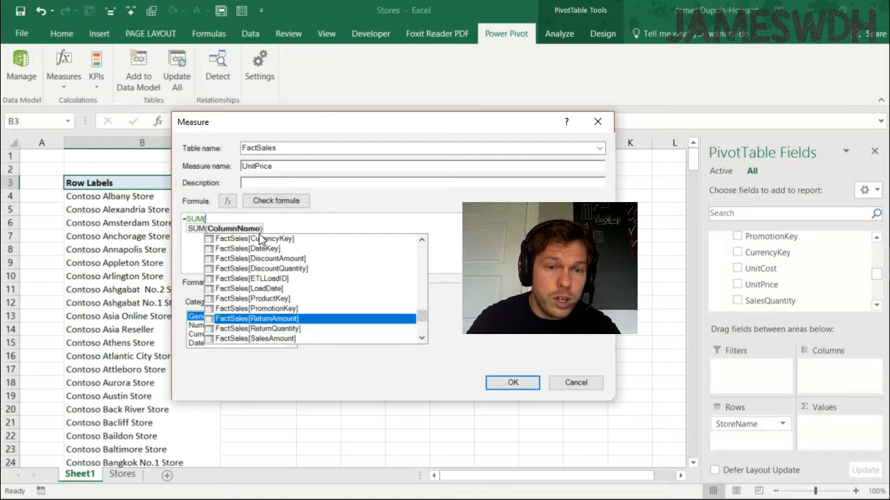
pyautogui.press('Down')
pyautogui.press('Down')
pyautogui.press('Down')
pyautogui.press('Down')
pyautogui.press('Down')
pyautogui.press('Down')
pyautogui.press('Down')
pyautogui.press('Down')
pyautogui.press('Down')
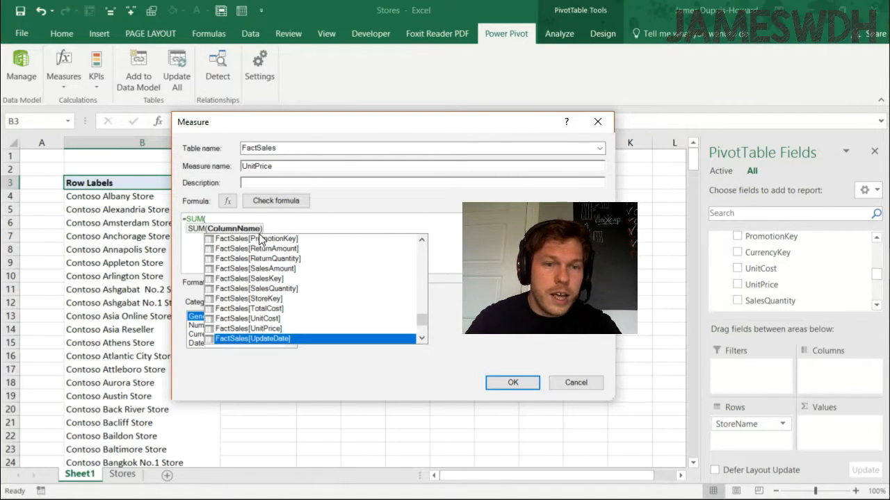
pyautogui.press('Up')
pyautogui.press('Tab')
pyautogui.write(')')
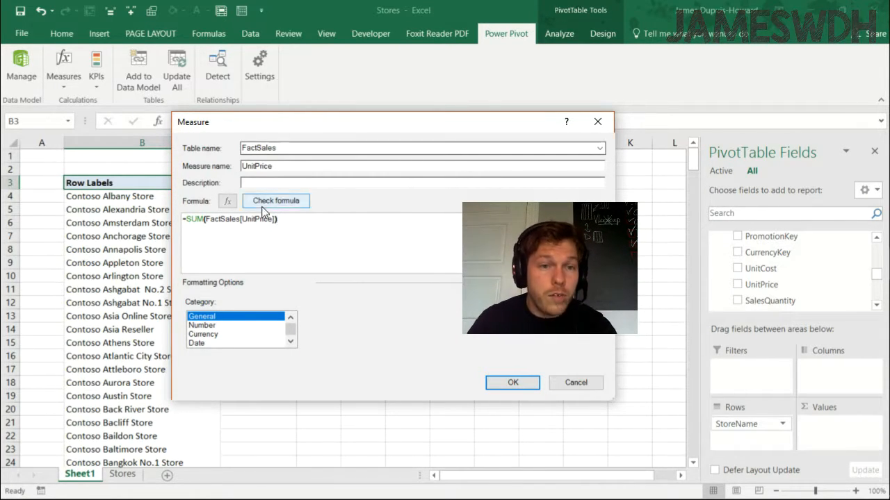
# Step: Give the UnitPrice measure the Number category with the Whole Number format and try to create it
pyautogui.scroll(-1, 285, 337)
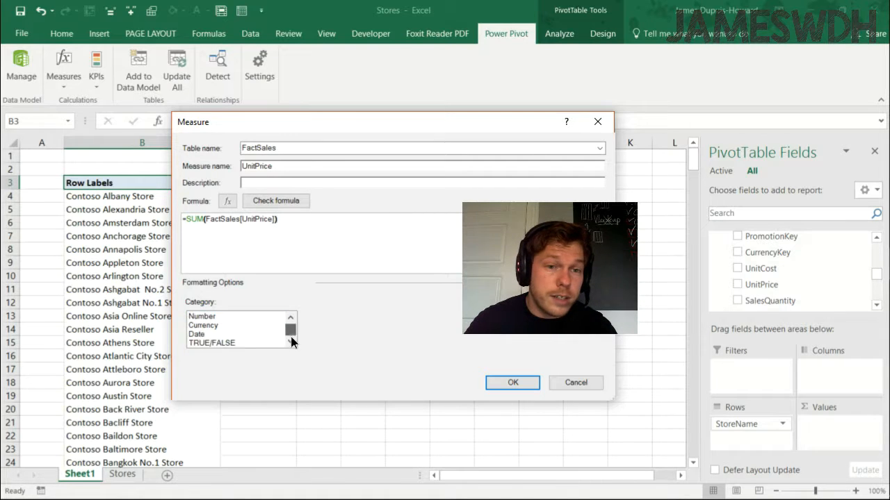
pyautogui.scroll(1, 292, 335)
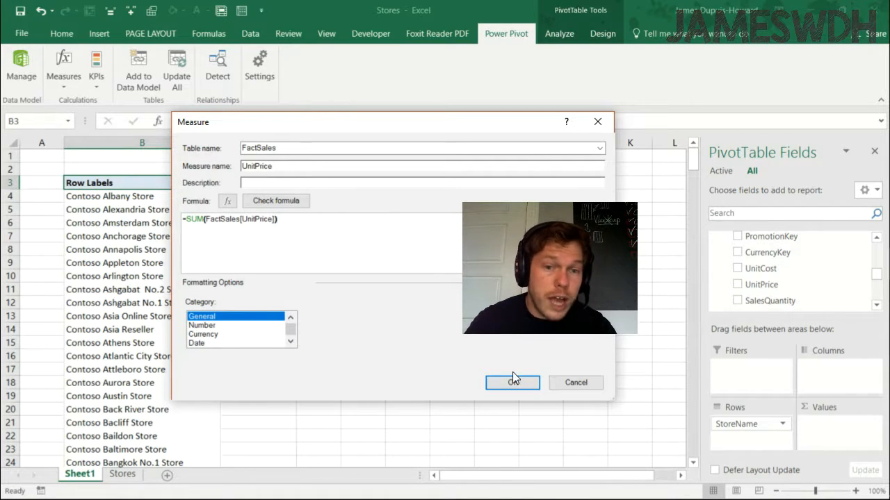
pyautogui.click(264, 326)
pyautogui.click(430, 339)
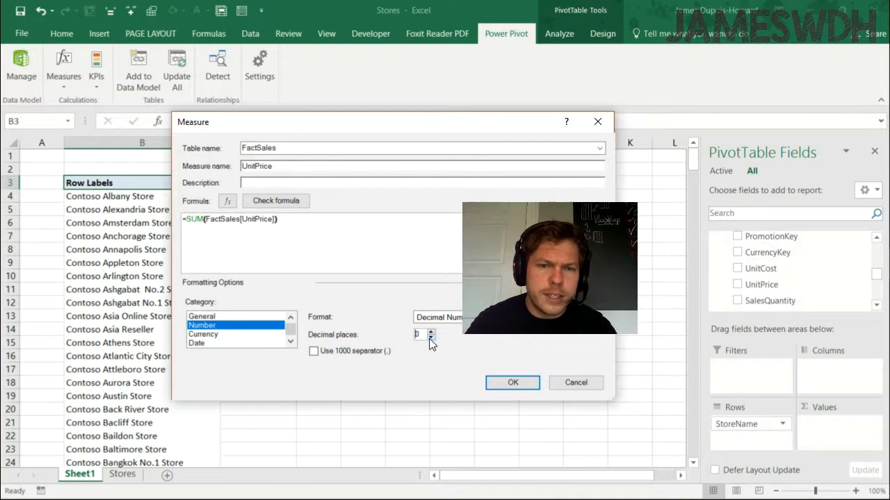
pyautogui.click(439, 317)
pyautogui.click(466, 338)
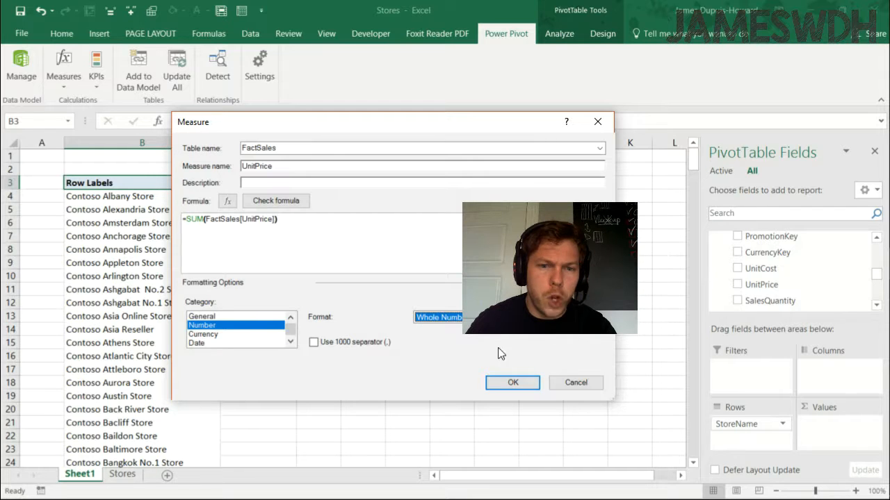
pyautogui.click(523, 382)
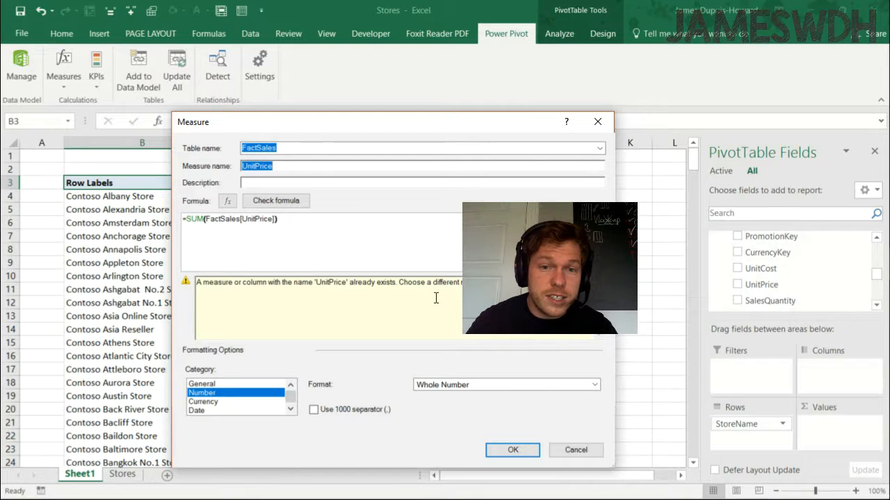
# Step: Rename the measure as UnitPriceTest and create it
pyautogui.click(290, 167)
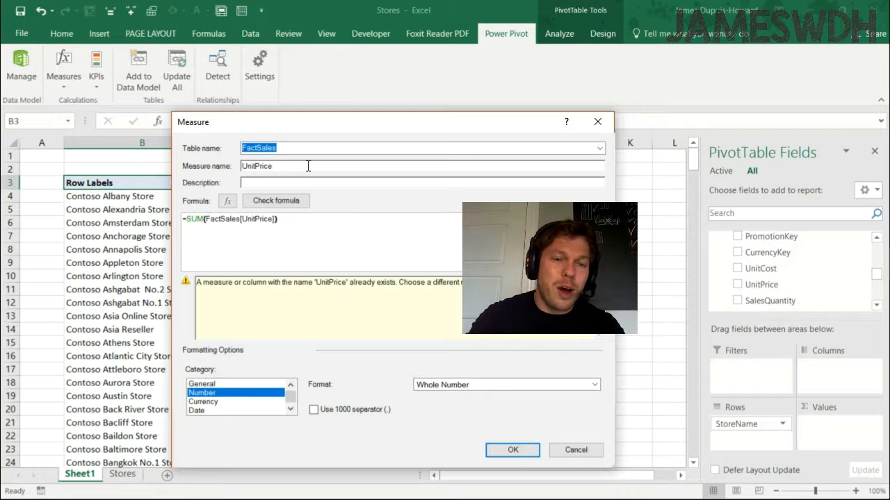
pyautogui.write('Test')
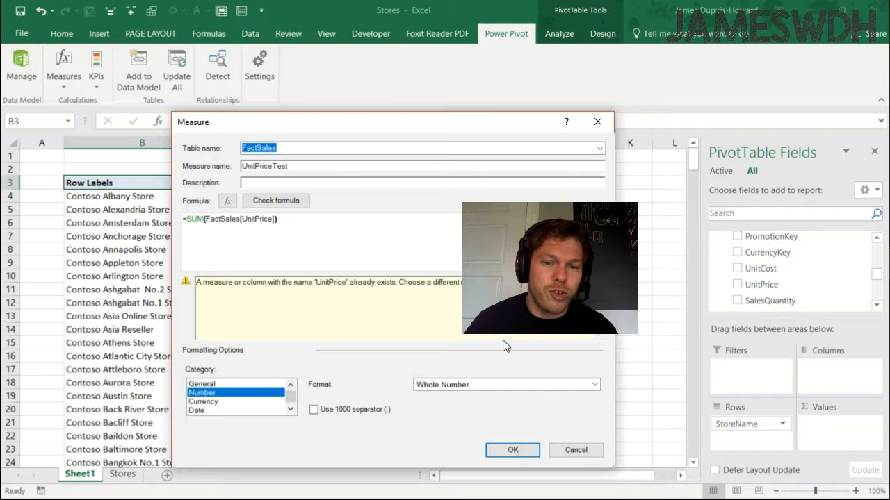
pyautogui.click(506, 452)
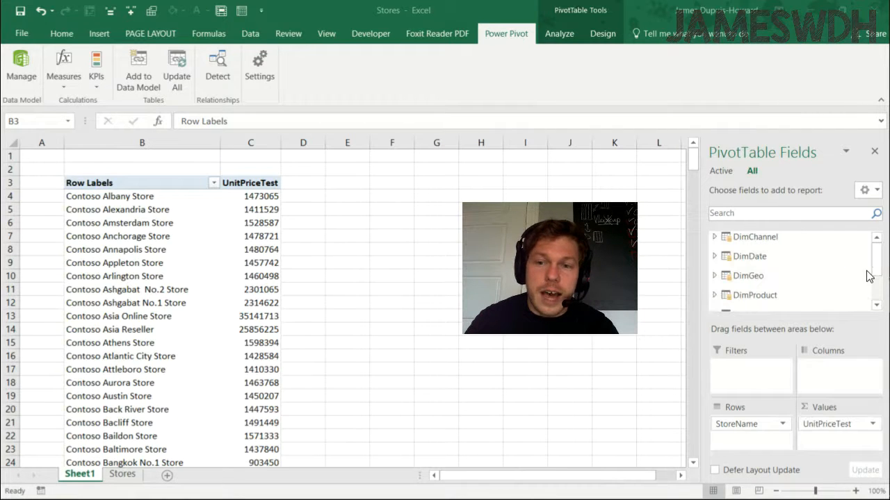
# Step: Find the UnitPriceTest measure among the FactSales fields and clear StoreName and UnitPriceTest from the PivotTable layout
pyautogui.click(257, 182)
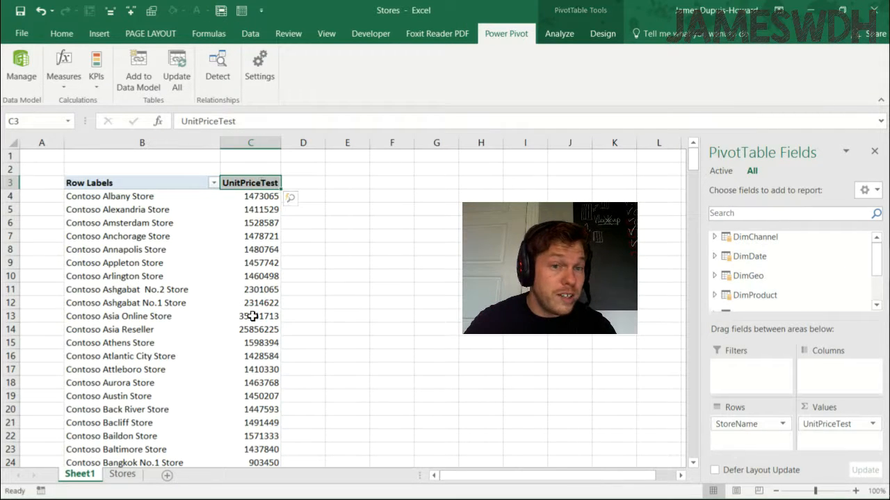
pyautogui.moveTo(878, 259); pyautogui.dragTo(879, 278)
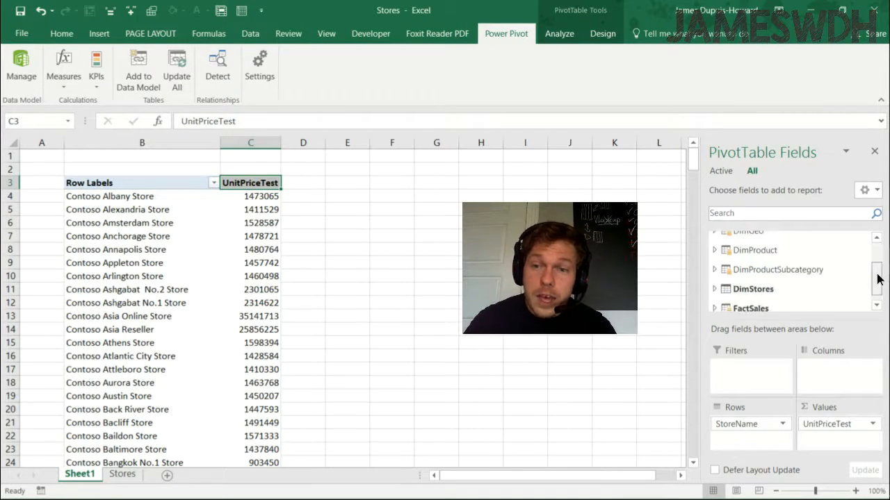
pyautogui.click(715, 297)
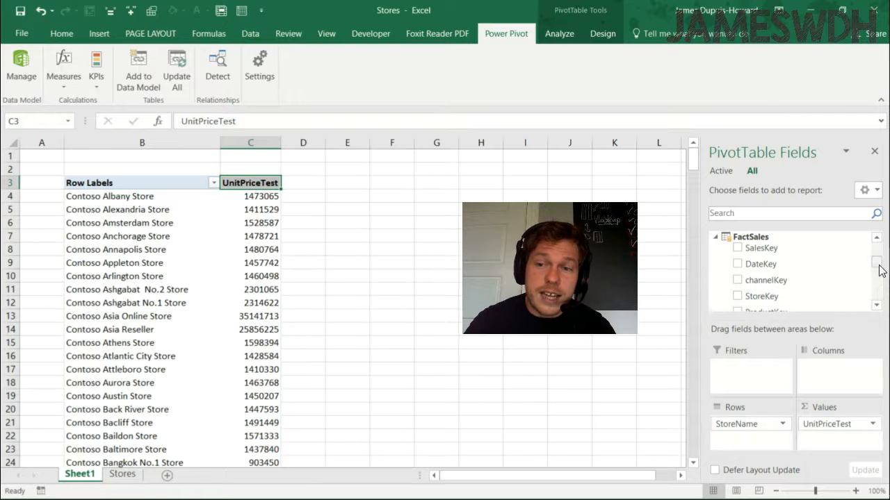
pyautogui.moveTo(879, 264); pyautogui.dragTo(875, 299)
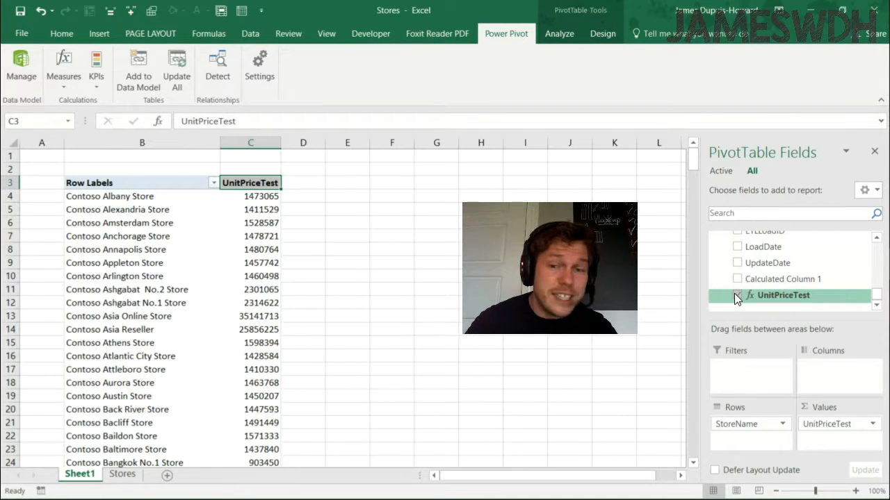
pyautogui.moveTo(748, 424); pyautogui.dragTo(591, 306)
pyautogui.moveTo(823, 425); pyautogui.dragTo(598, 305)
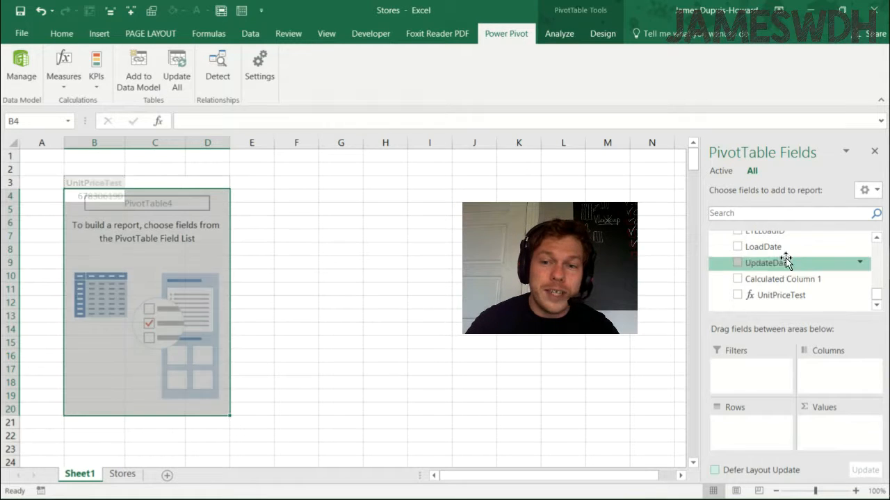
# Step: Add ContinentName from the DimGeo table to the PivotTable as the row field
pyautogui.scroll(5, 796, 264)
pyautogui.scroll(1, 784, 272)
pyautogui.scroll(-3, 793, 278)
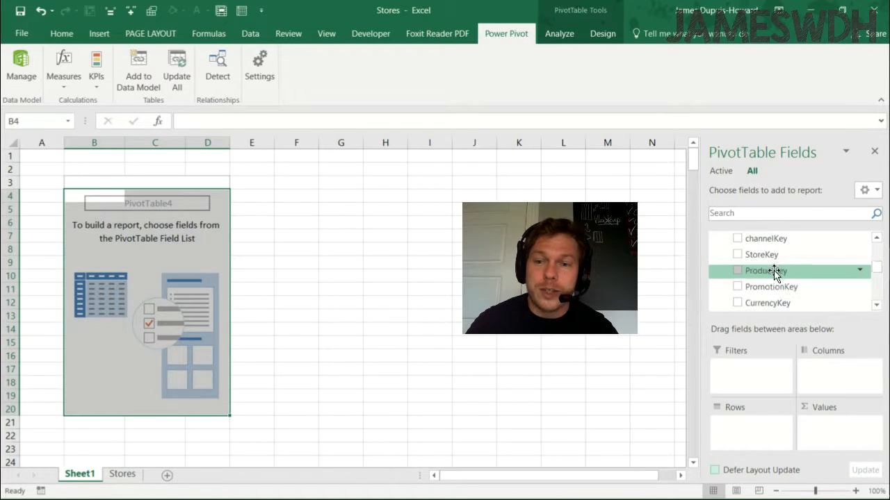
pyautogui.scroll(-4, 802, 281)
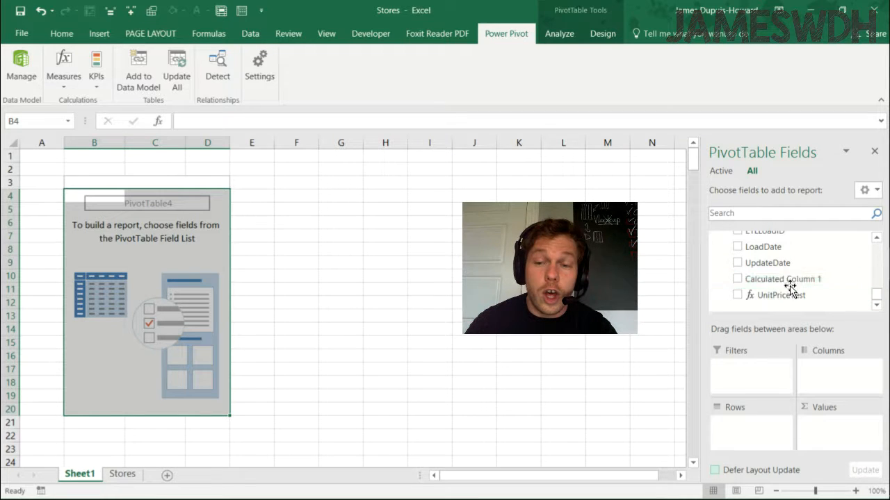
pyautogui.scroll(3, 792, 297)
pyautogui.scroll(4, 790, 292)
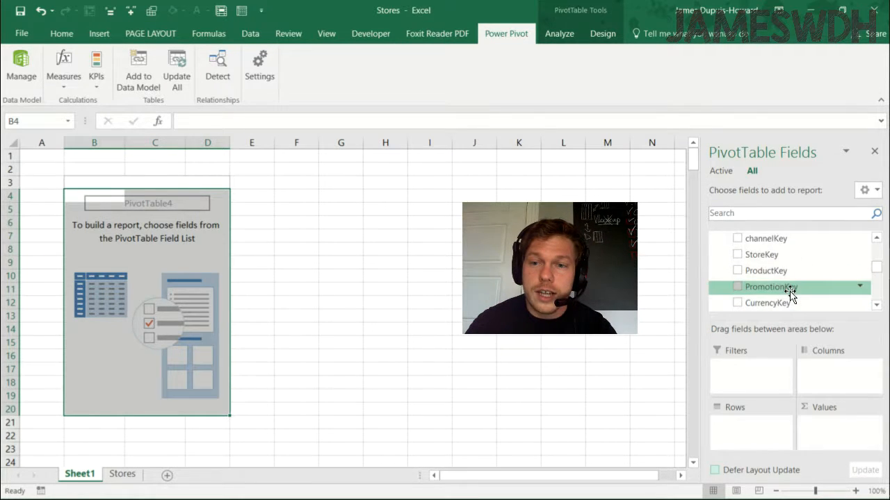
pyautogui.scroll(-4, 768, 280)
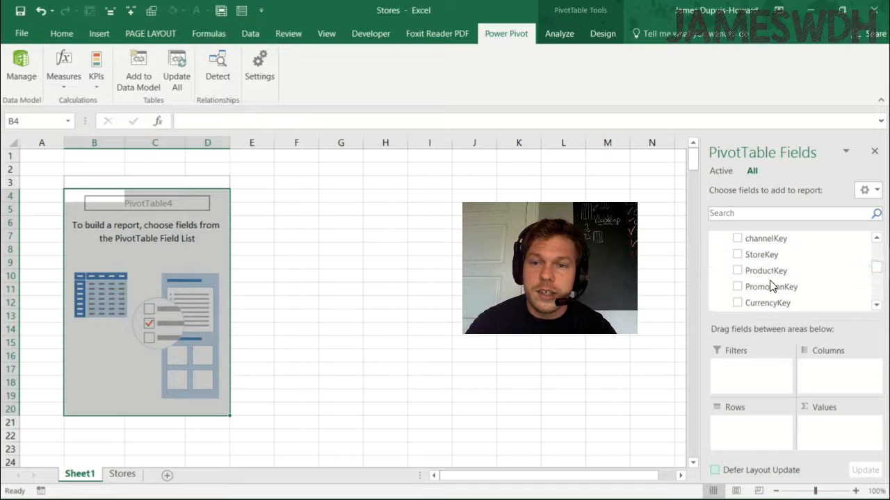
pyautogui.scroll(6, 776, 280)
pyautogui.click(753, 251)
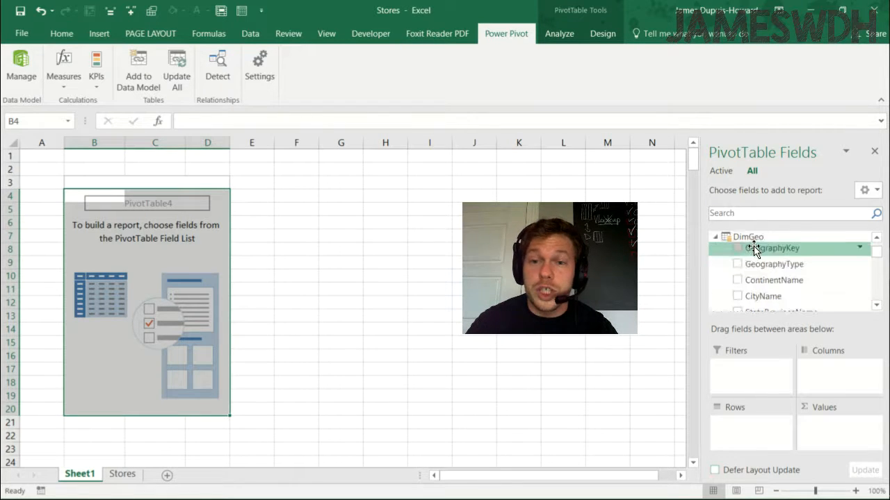
pyautogui.click(803, 283)
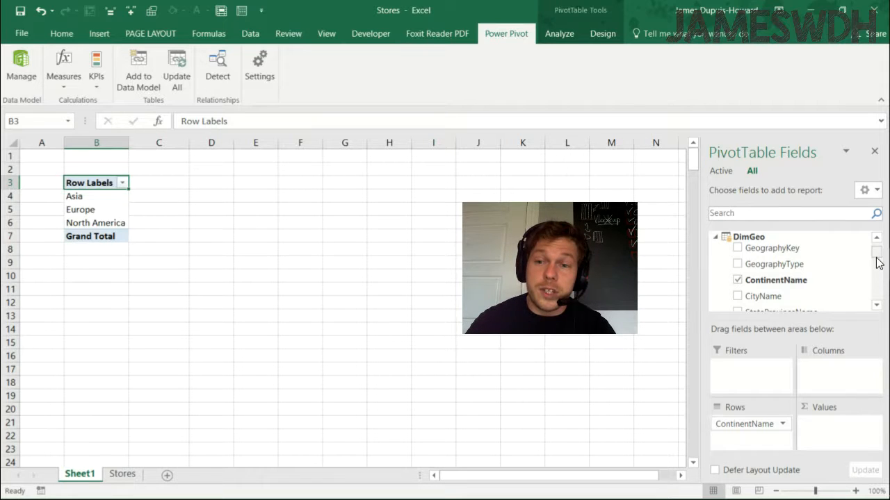
# Step: Add UnitPrice from FactSales to the PivotTable's values as an implicit sum and remove it again
pyautogui.scroll(-10, 799, 271)
pyautogui.scroll(2, 810, 252)
pyautogui.scroll(4, 810, 252)
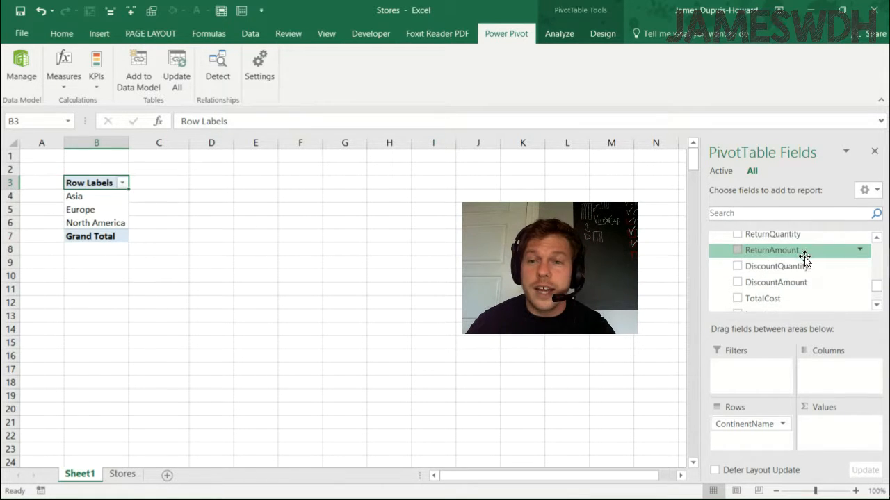
pyautogui.scroll(-1, 792, 275)
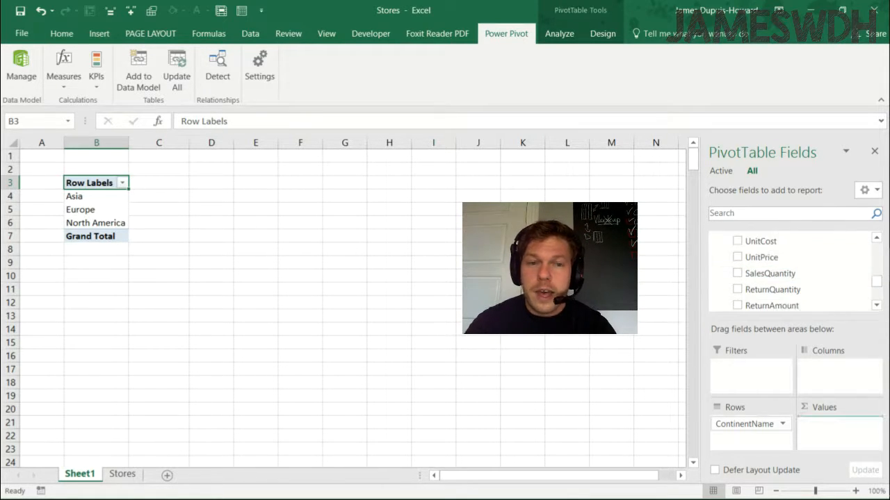
pyautogui.click(765, 257)
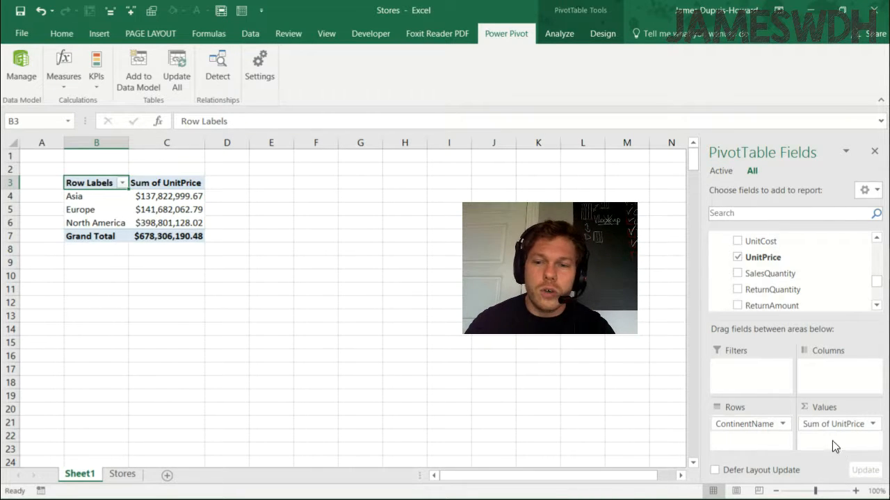
pyautogui.moveTo(833, 424); pyautogui.dragTo(670, 316)
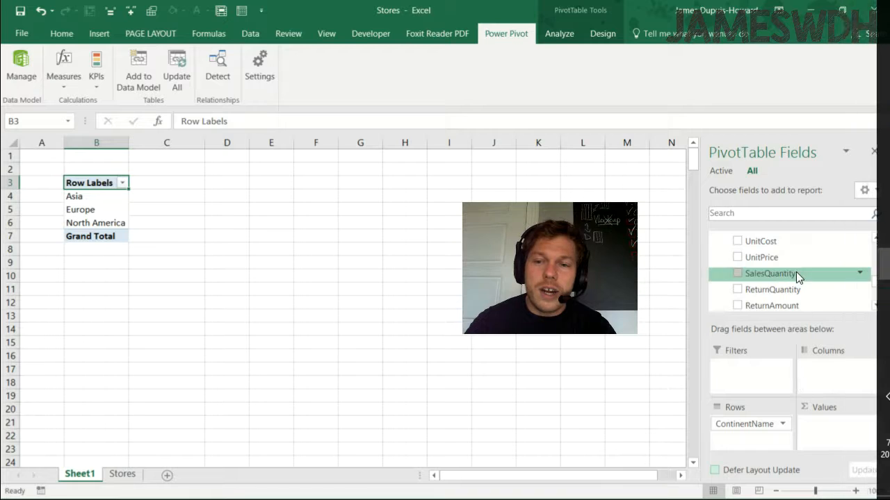
# Step: Add the UnitPriceTest measure from FactSales to the PivotTable's values
pyautogui.scroll(-2, 803, 289)
pyautogui.scroll(-3, 803, 289)
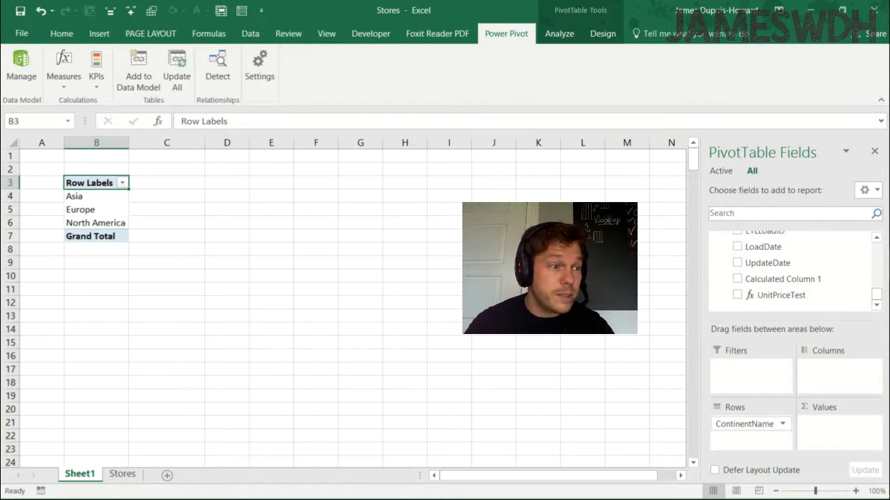
pyautogui.moveTo(781, 295); pyautogui.dragTo(828, 425)
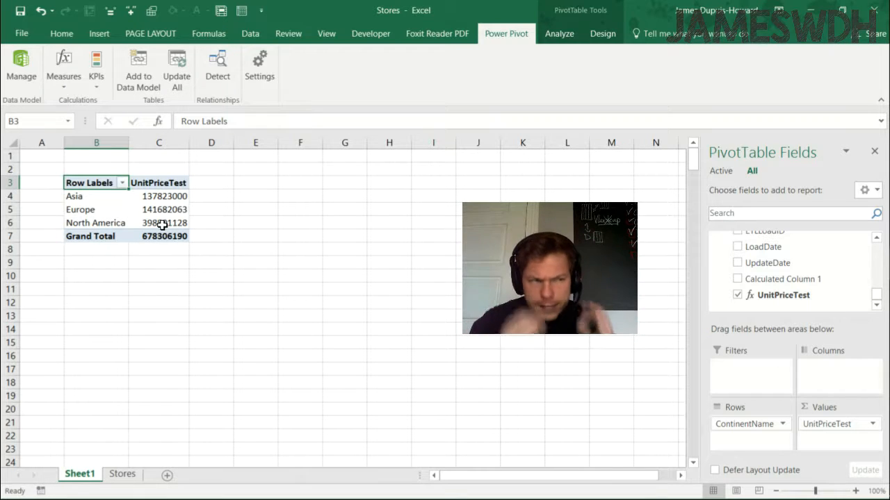
# Step: Take UnitPriceTest out of the PivotTable's values and add it back
pyautogui.moveTo(162, 226)
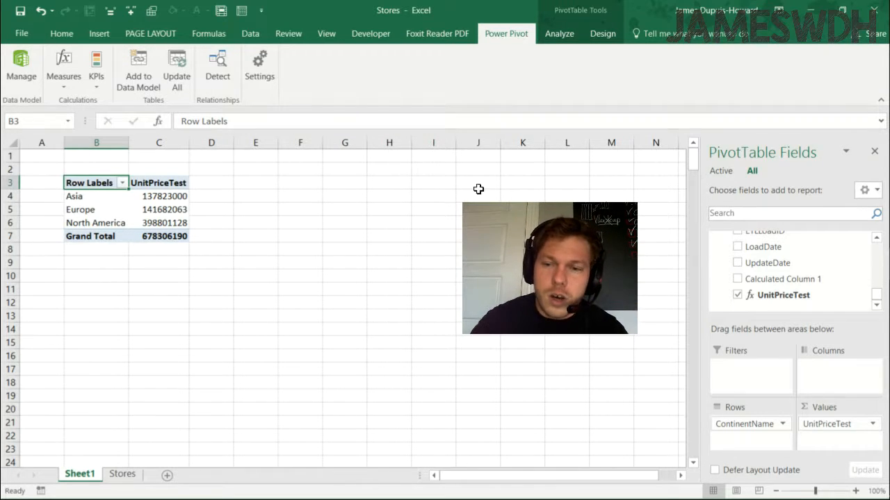
pyautogui.moveTo(834, 426); pyautogui.dragTo(449, 322)
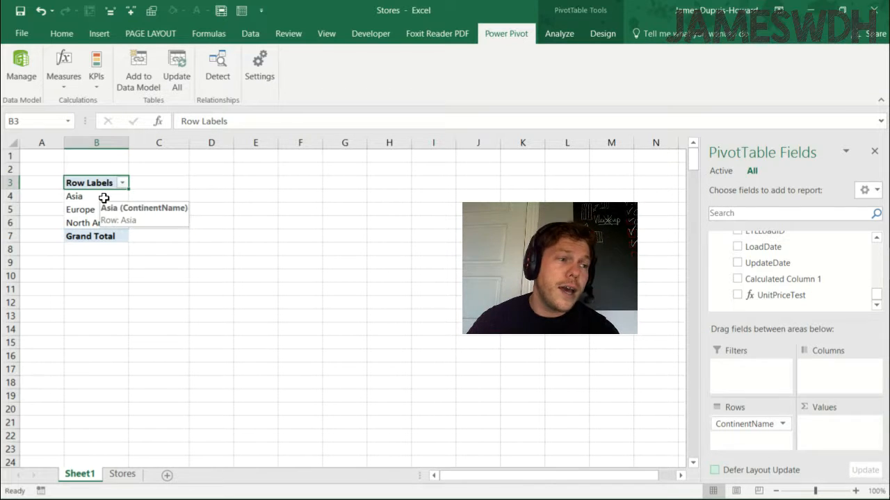
pyautogui.click(751, 297)
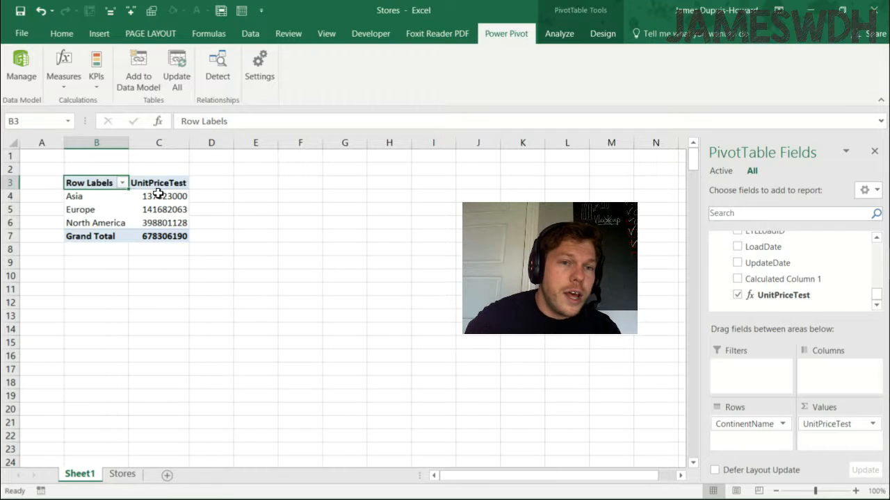
# Step: Start another new measure and name it 10percPriceIncrease
pyautogui.click(63, 67)
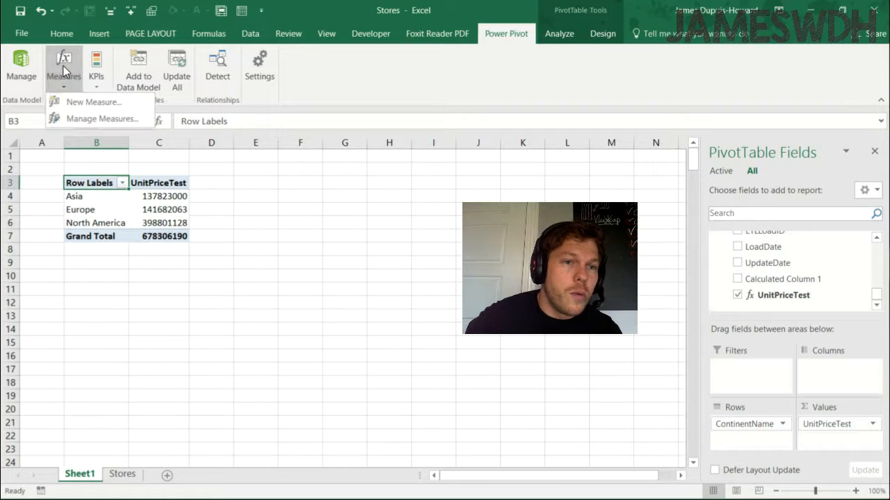
pyautogui.click(84, 102)
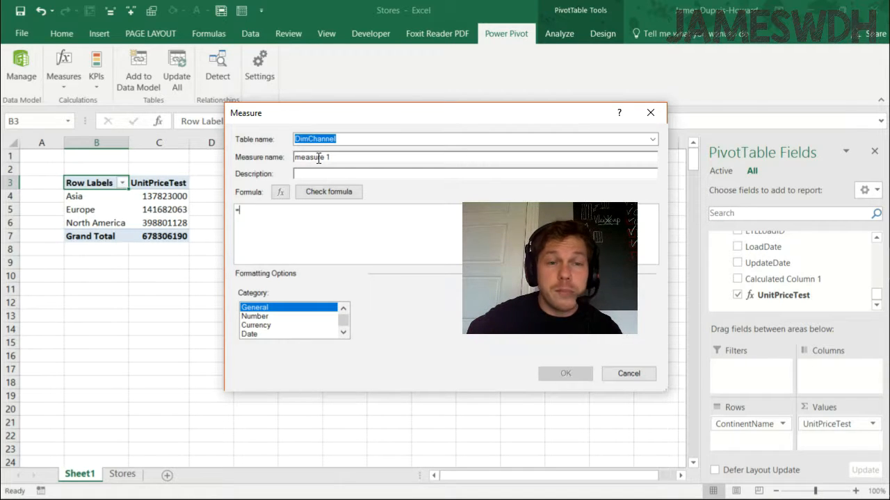
pyautogui.moveTo(339, 158); pyautogui.dragTo(292, 159)
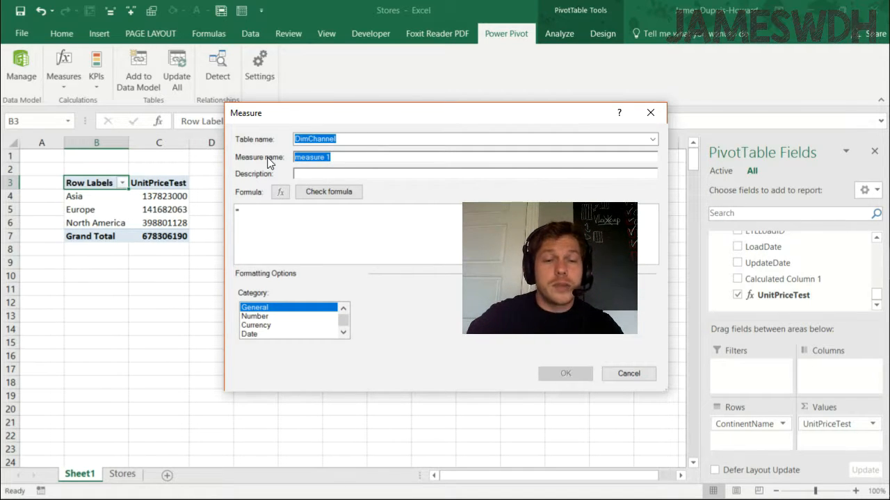
pyautogui.write('!0')
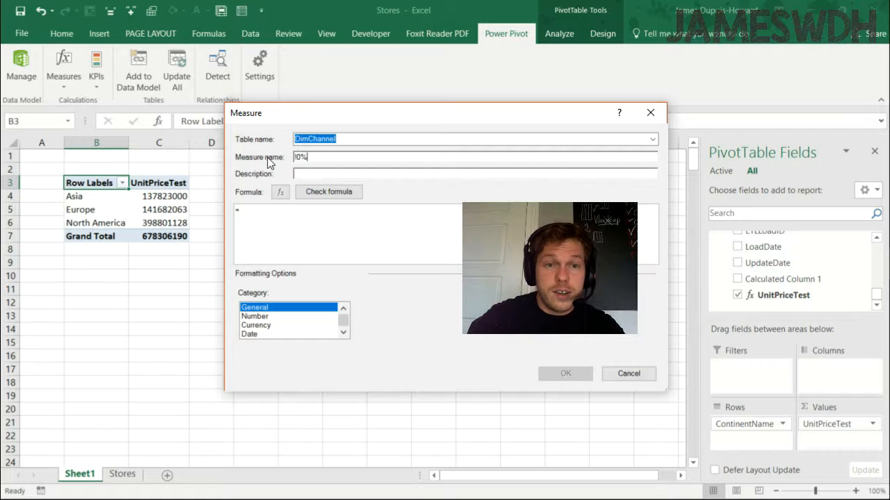
pyautogui.press('BackSpace')
pyautogui.press('BackSpace')
pyautogui.press('BackSpace')
pyautogui.write('10')
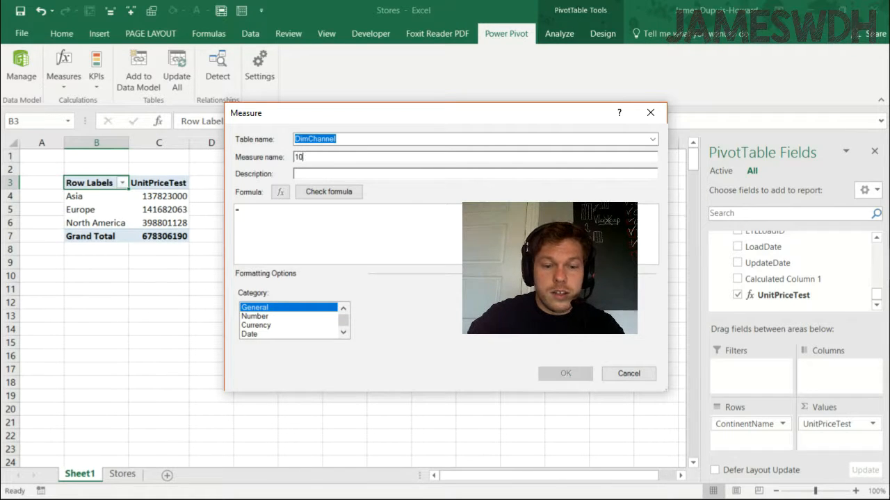
pyautogui.write('%PriceIncrease')
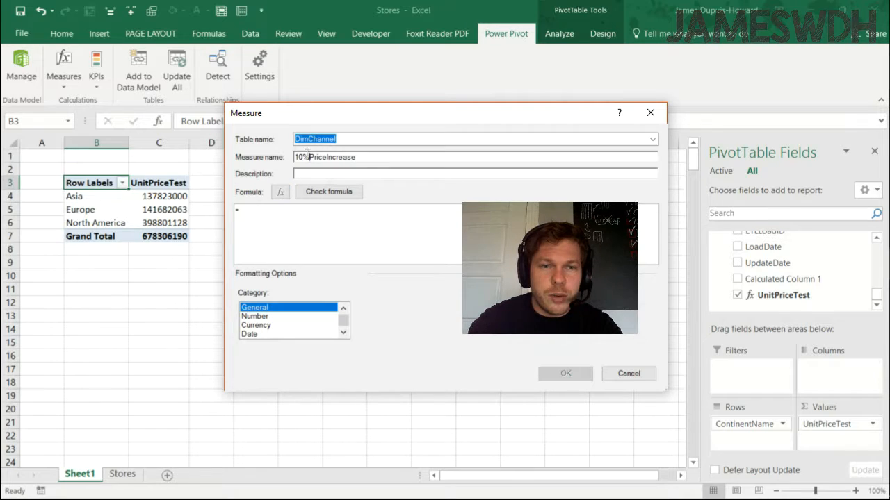
pyautogui.moveTo(310, 157); pyautogui.dragTo(303, 157)
pyautogui.write('perc')
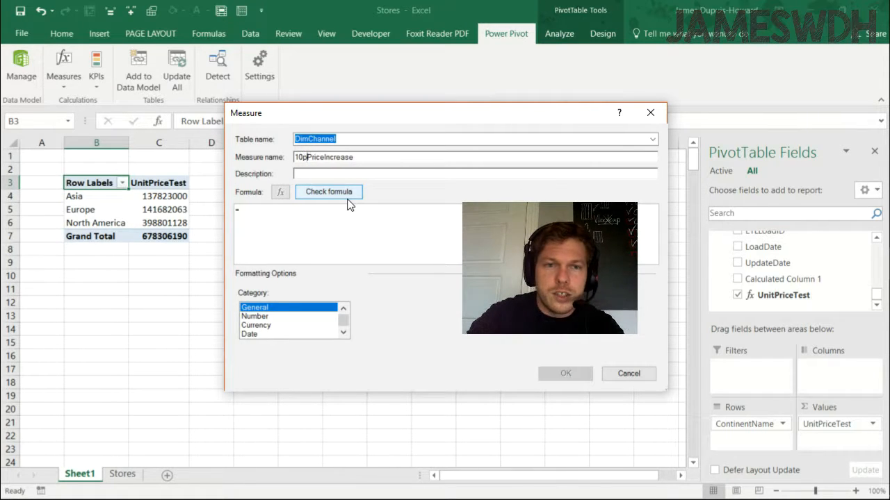
# Step: Complete the measure name as 10percentPriceIncrease and assign the measure to the FactSales table
pyautogui.write('ent')
pyautogui.press('Tab')
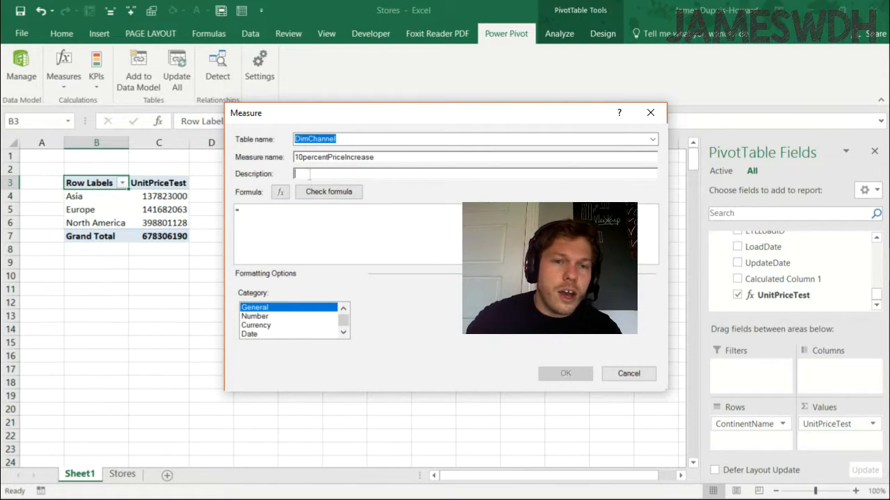
pyautogui.click(652, 139)
pyautogui.click(552, 186)
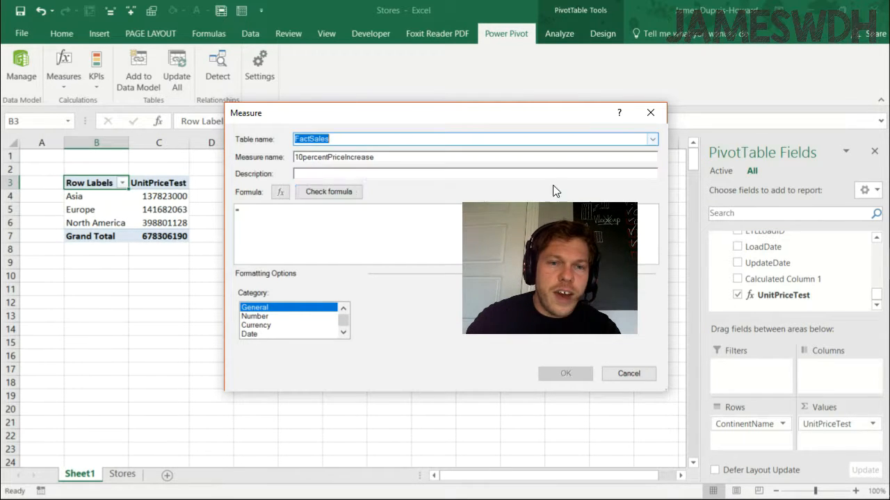
# Step: Begin the measure's formula with SUMX and use FactSales as its table argument
pyautogui.click(300, 219)
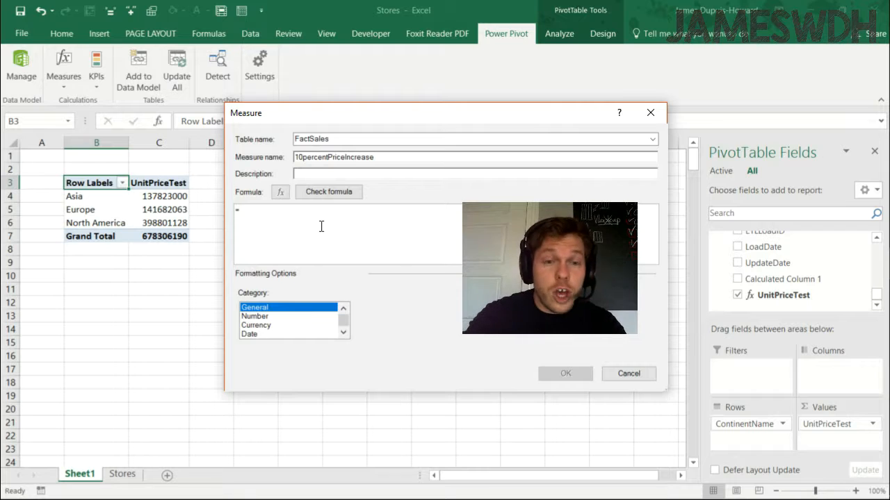
pyautogui.write('sumx')
pyautogui.press('Tab')
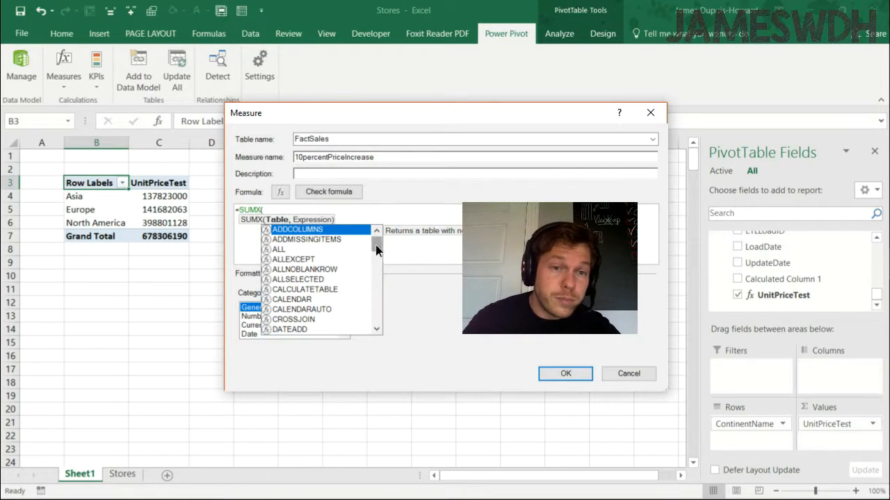
pyautogui.moveTo(375, 244); pyautogui.dragTo(372, 267)
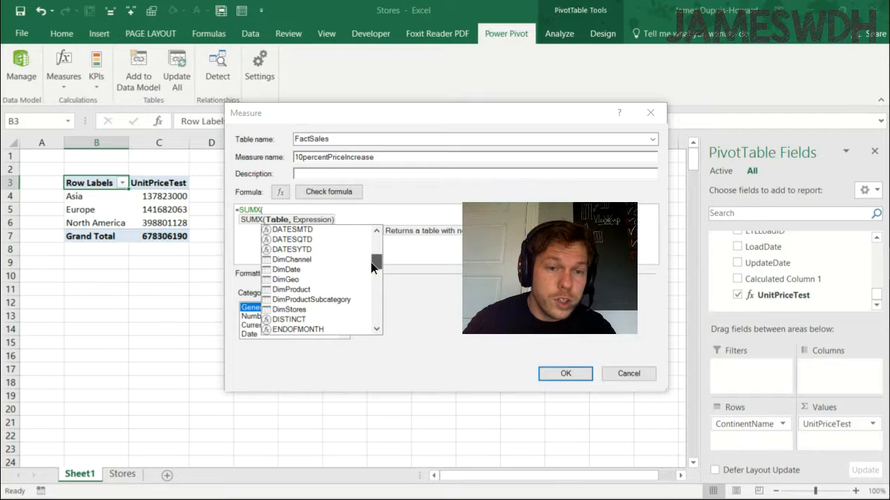
pyautogui.moveTo(372, 269)
pyautogui.mouseDown()
pyautogui.moveTo(369, 279)
pyautogui.moveTo(371, 266)
pyautogui.mouseUp()
pyautogui.scroll(-20, 323, 292)
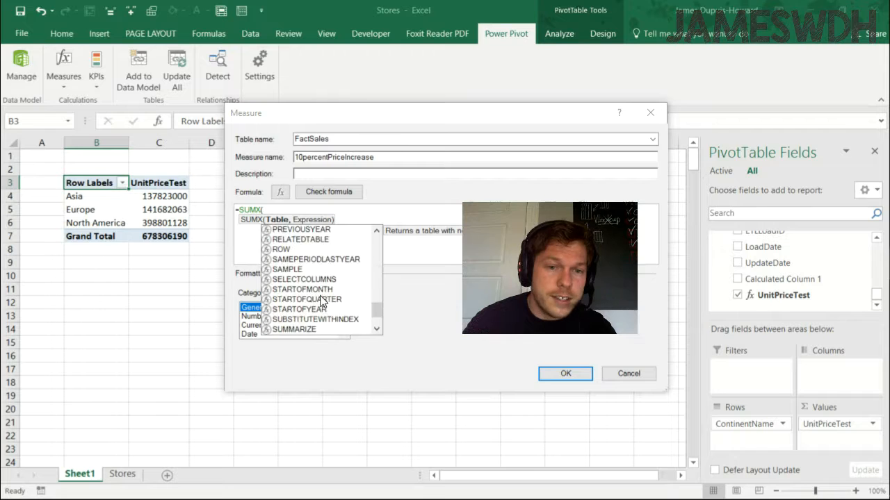
pyautogui.scroll(15, 319, 305)
pyautogui.scroll(10, 318, 305)
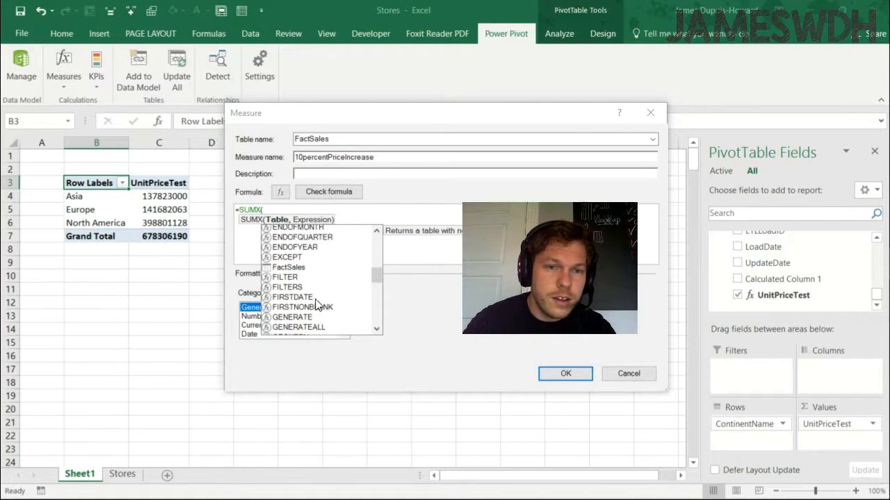
pyautogui.click(309, 303)
pyautogui.doubleClick(310, 300)
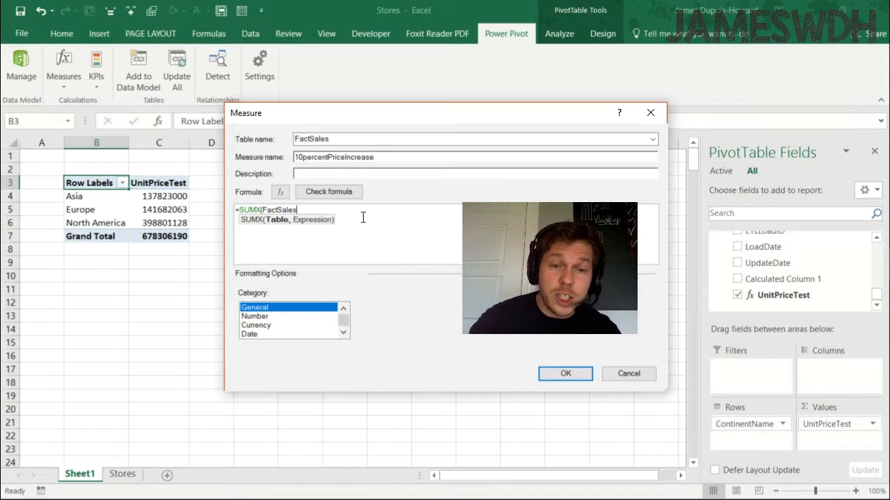
# Step: Complete the SUMX formula with the expression FactSales[UnitPrice]*1.1 and create the measure
pyautogui.write(',')
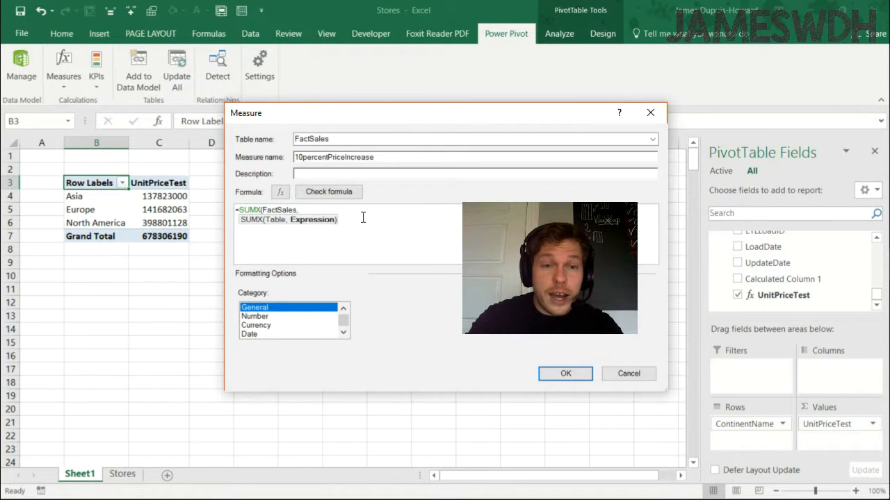
pyautogui.write('unit')
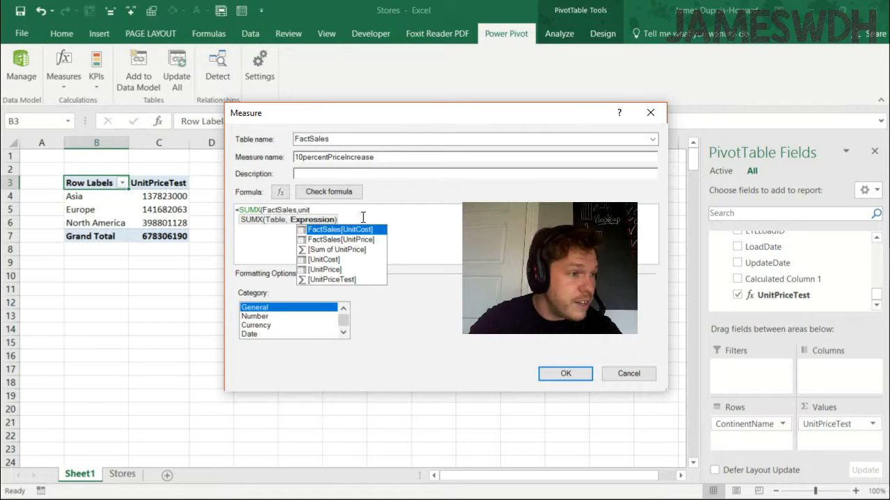
pyautogui.press('Down')
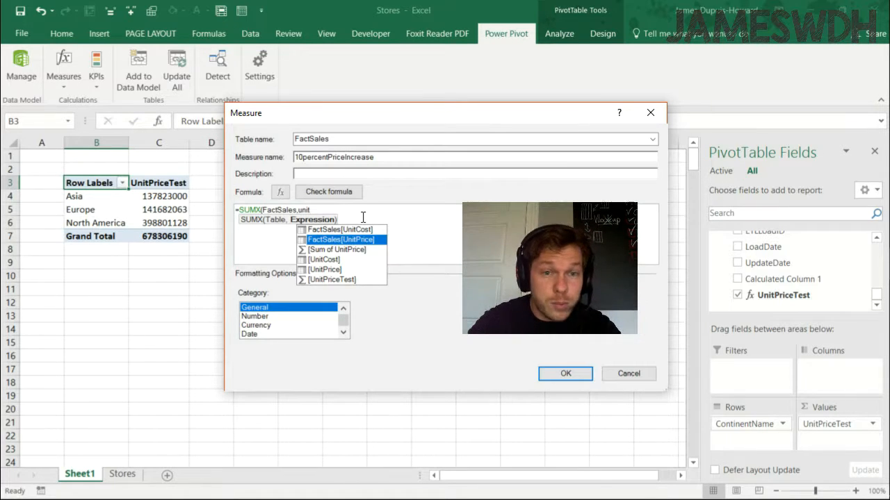
pyautogui.press('Tab')
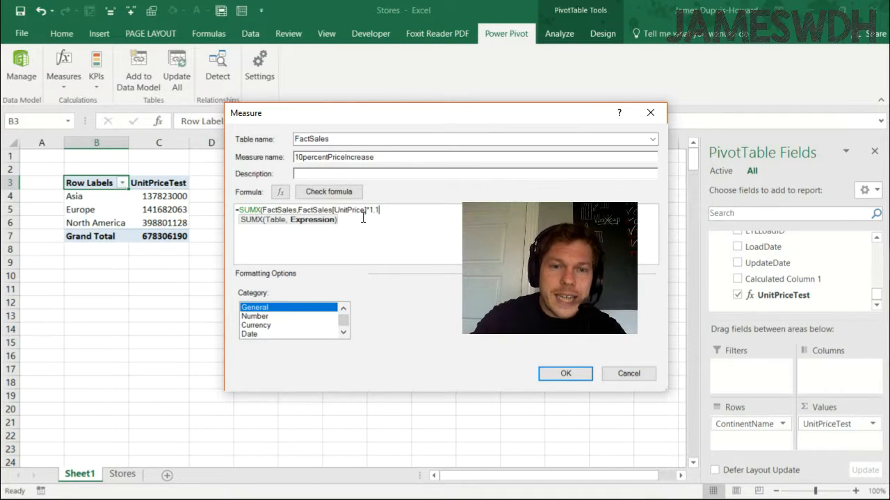
pyautogui.write('*1.1)')
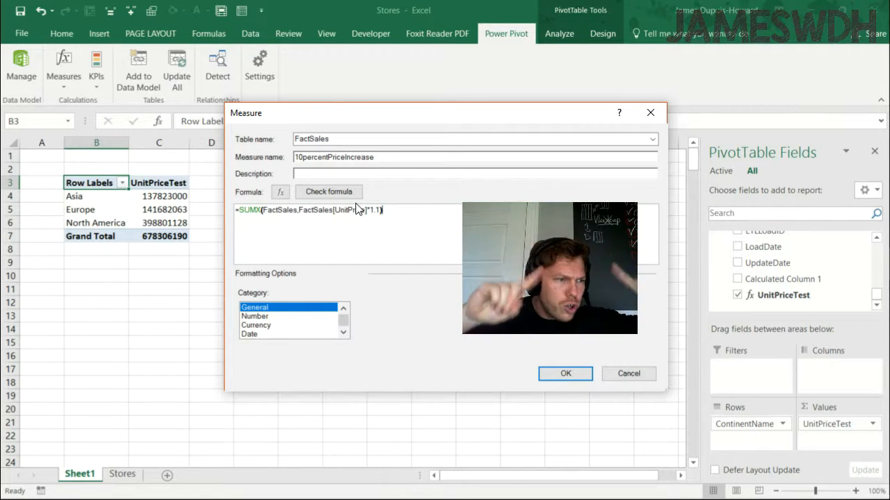
pyautogui.click(563, 379)
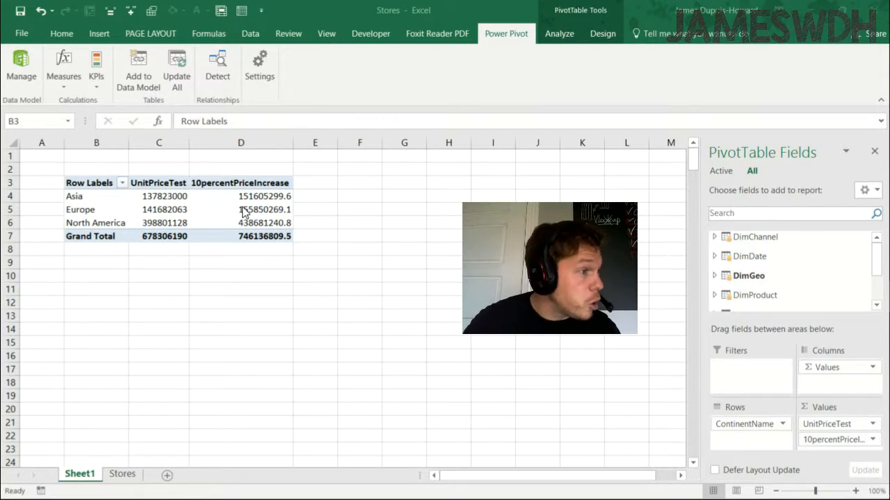
# Step: Enter the check formula =C4*10% in cell E4, beside the Asia row of the PivotTable
pyautogui.click(326, 196)
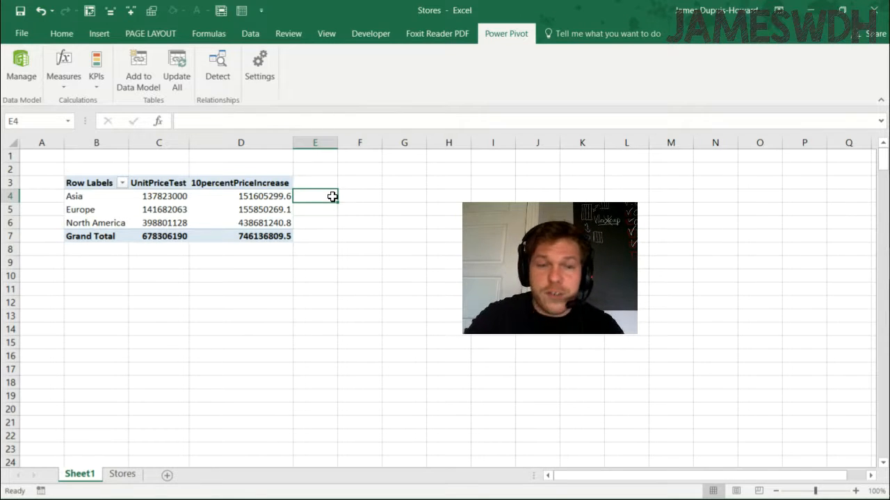
pyautogui.write('=')
pyautogui.click(167, 185)
pyautogui.click(169, 196)
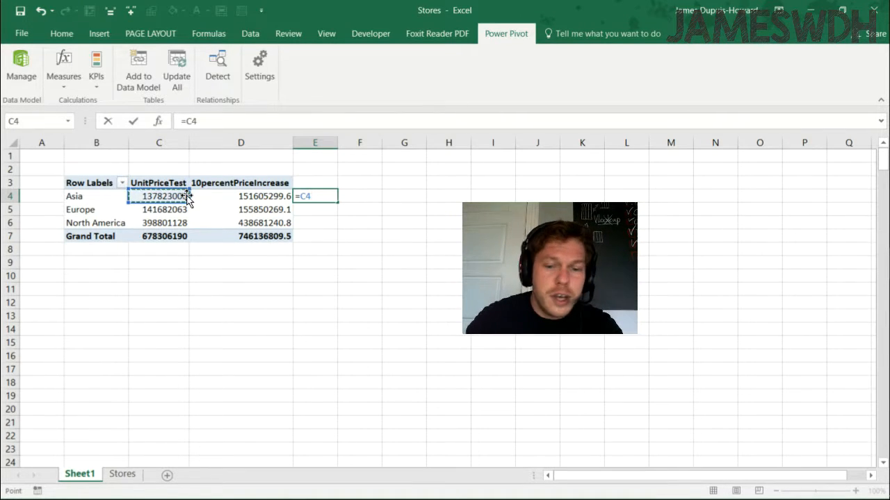
pyautogui.write('*10%')
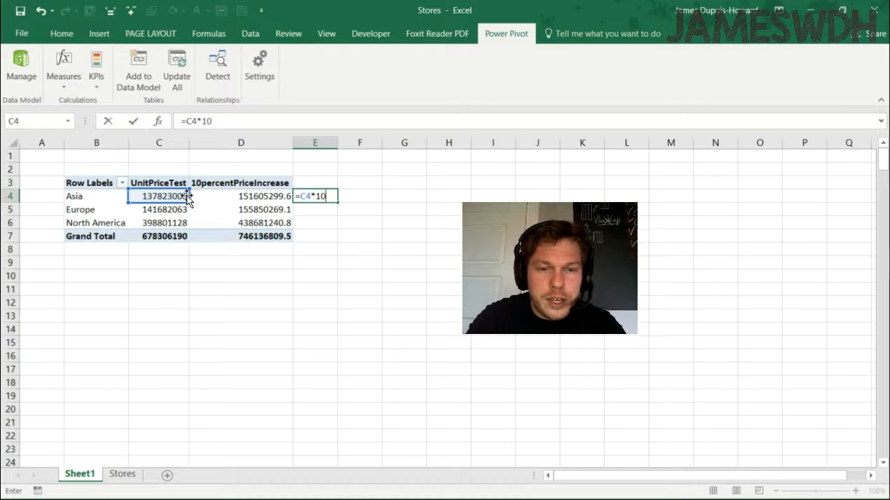
pyautogui.press('Return')
# Step: Correct the check formula in cell E4 to =C4*110%
pyautogui.click(333, 198)
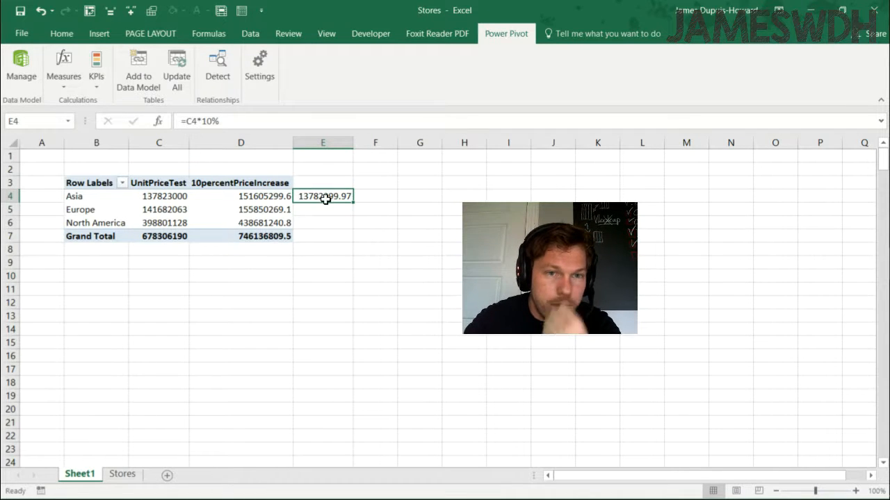
pyautogui.click(207, 121)
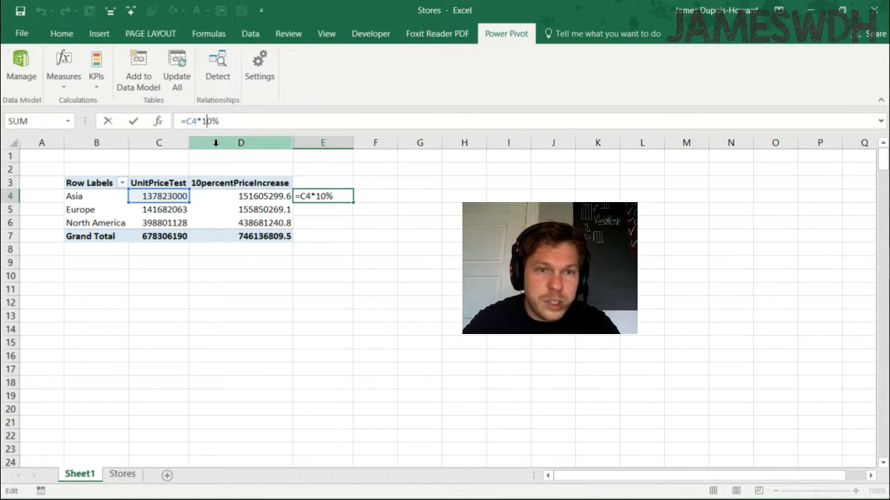
pyautogui.write('1')
pyautogui.press('Return')
# Step: Fill the check formula from E4 down to E6 for comparison with the measure, and clear those cells
pyautogui.click(338, 196)
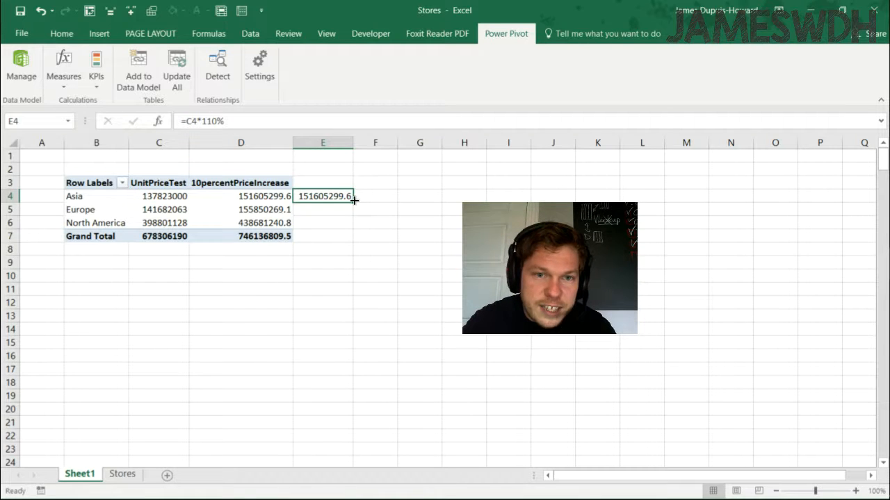
pyautogui.moveTo(352, 205); pyautogui.dragTo(347, 223)
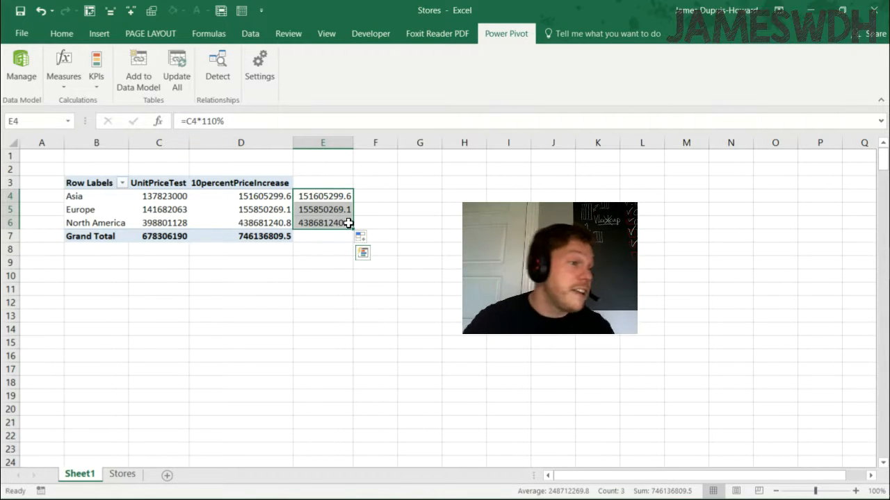
pyautogui.press('Delete')
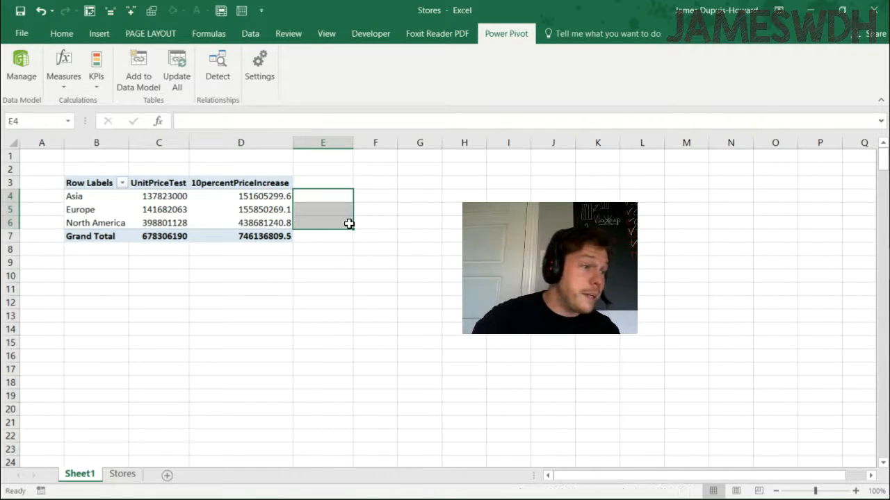
# Step: Replace ContinentName in the PivotTable's rows with StoreType from the DimStores table
pyautogui.click(256, 210)
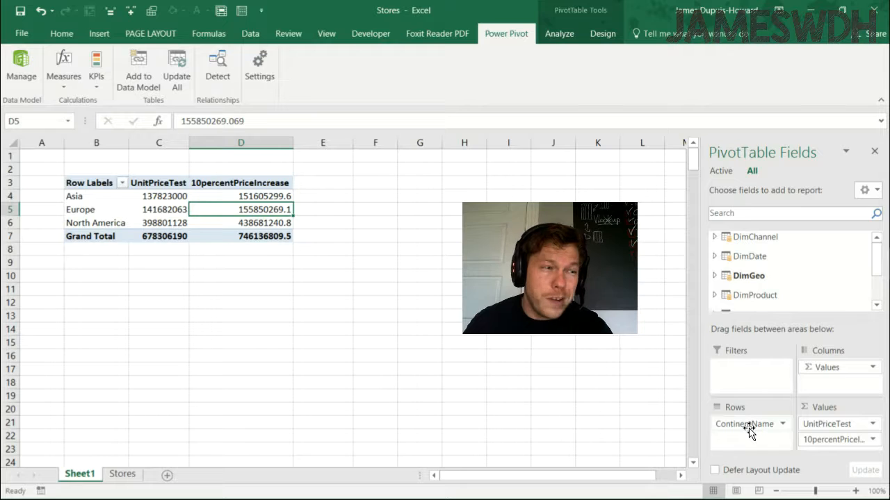
pyautogui.moveTo(744, 425); pyautogui.dragTo(794, 332)
pyautogui.scroll(-3, 866, 273)
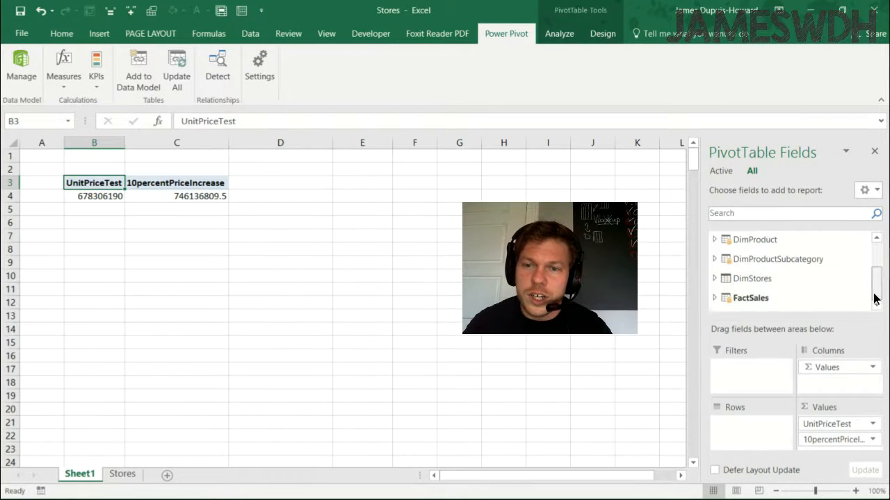
pyautogui.click(718, 279)
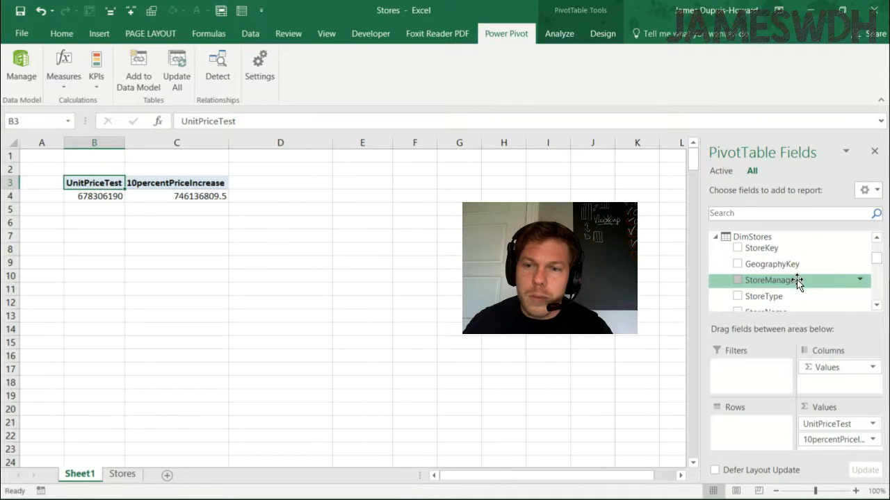
pyautogui.moveTo(782, 298); pyautogui.dragTo(741, 422)
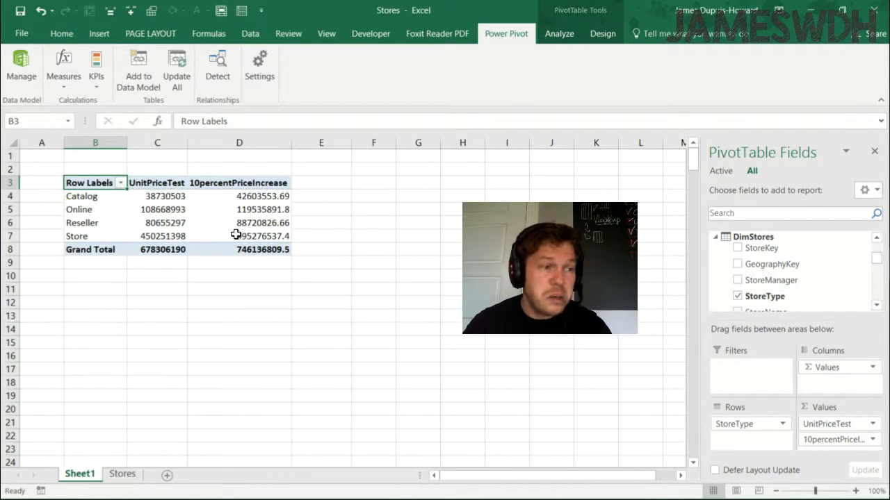
pyautogui.moveTo(286, 243)
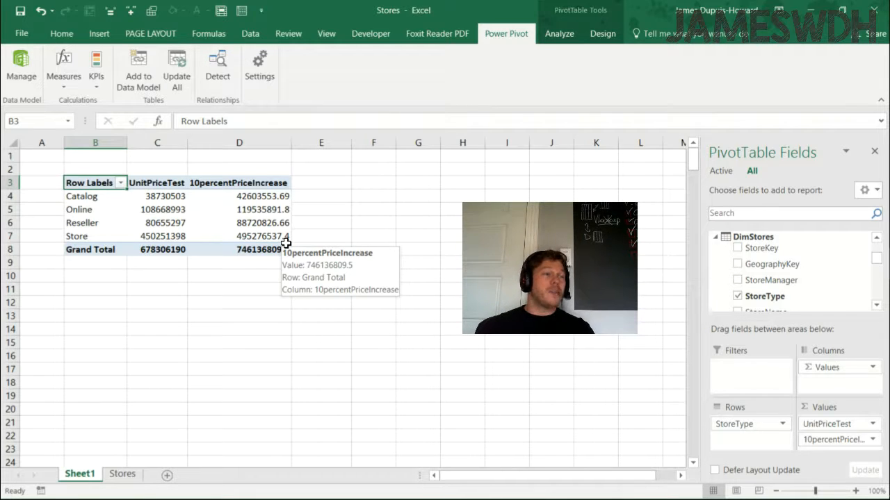